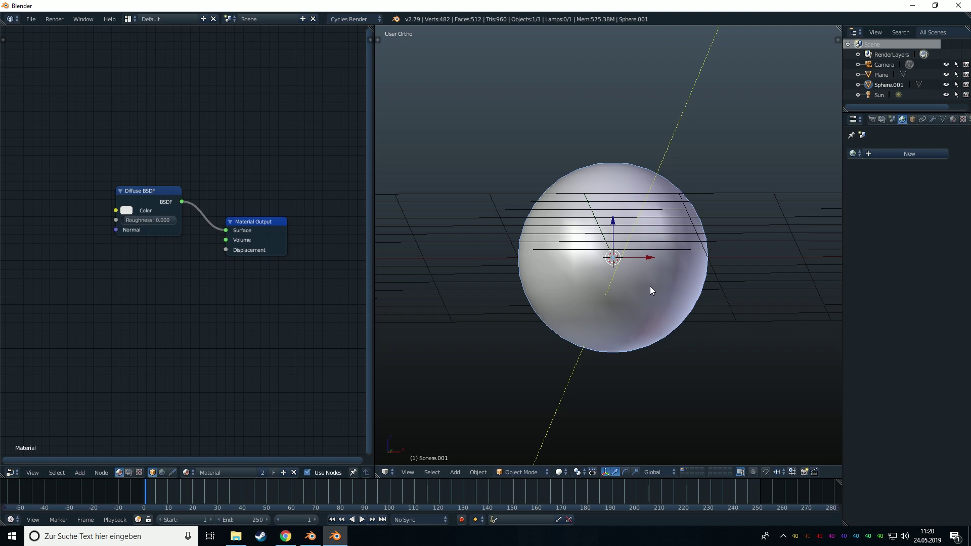
- Enter Edit Mode on the sphere and display its face normals in the viewport
key("Tab")
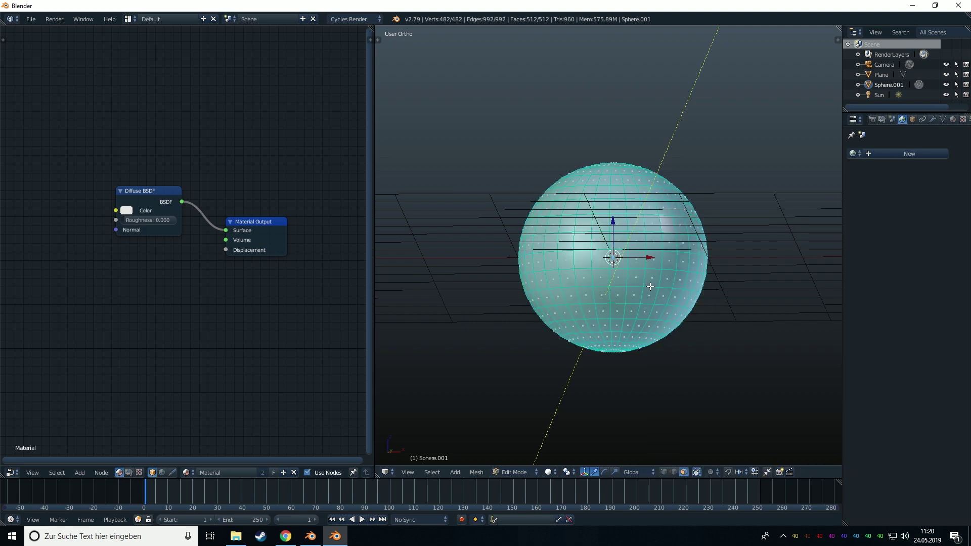
key("n")
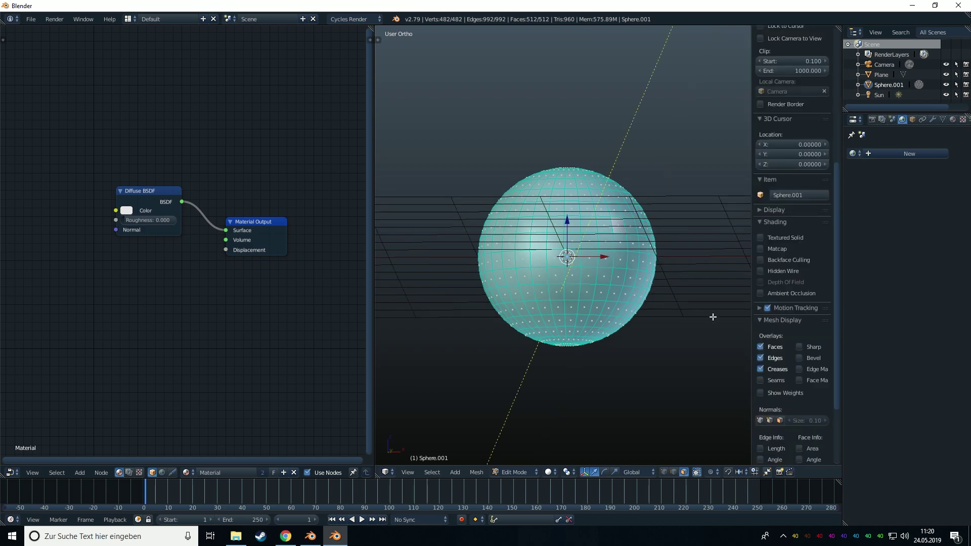
left_click(779, 421)
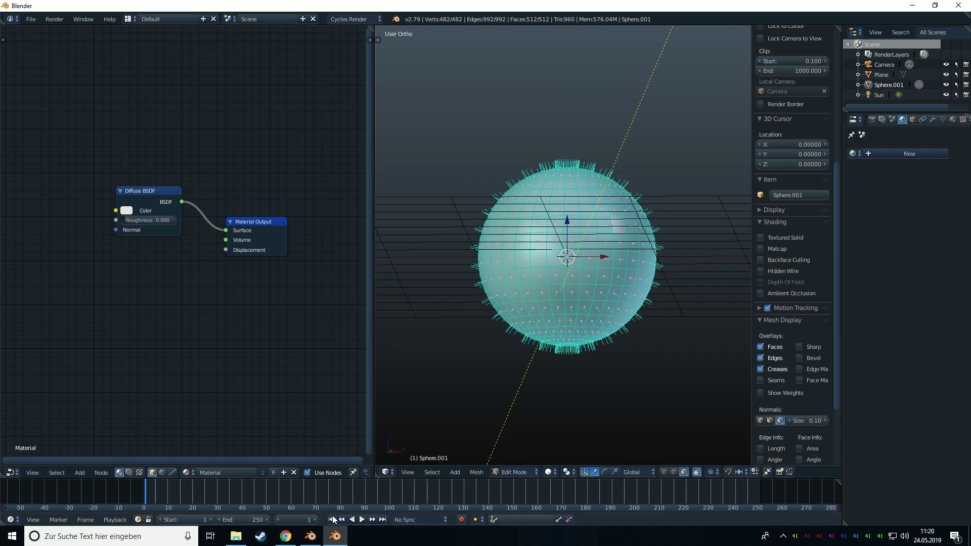
- Switch to the Blender 2.80 window and shorten the normals displayed on the cube through the viewport overlays
left_click(321, 539)
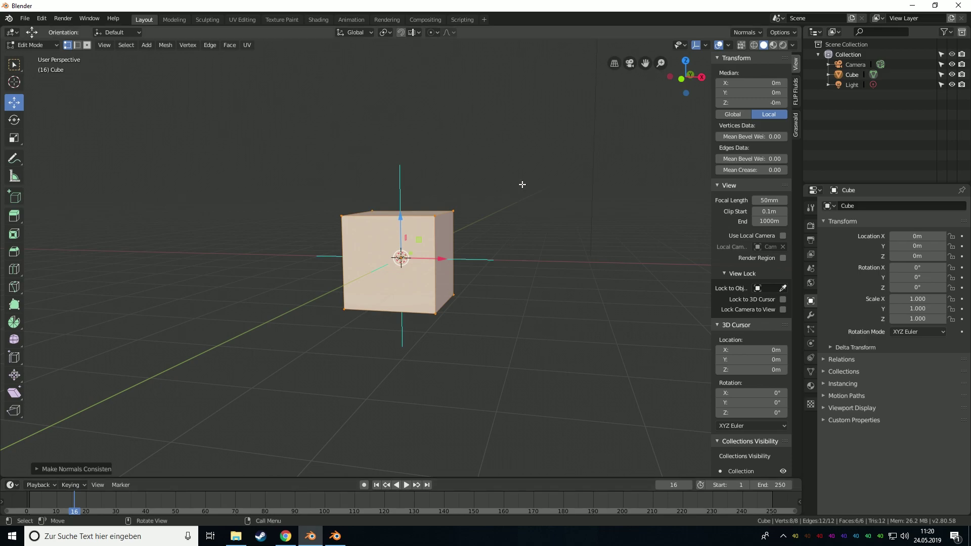
left_click(731, 45)
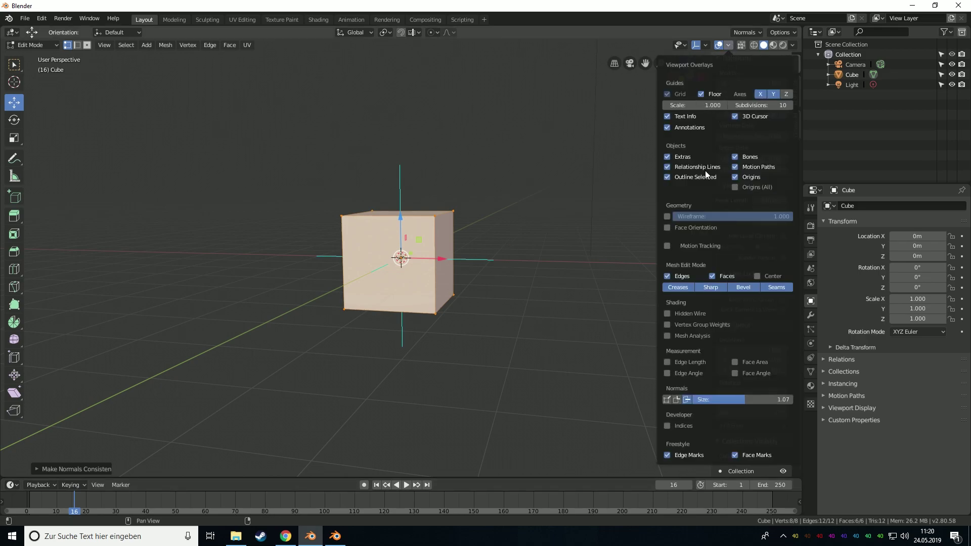
left_click_drag(720, 399, 709, 399)
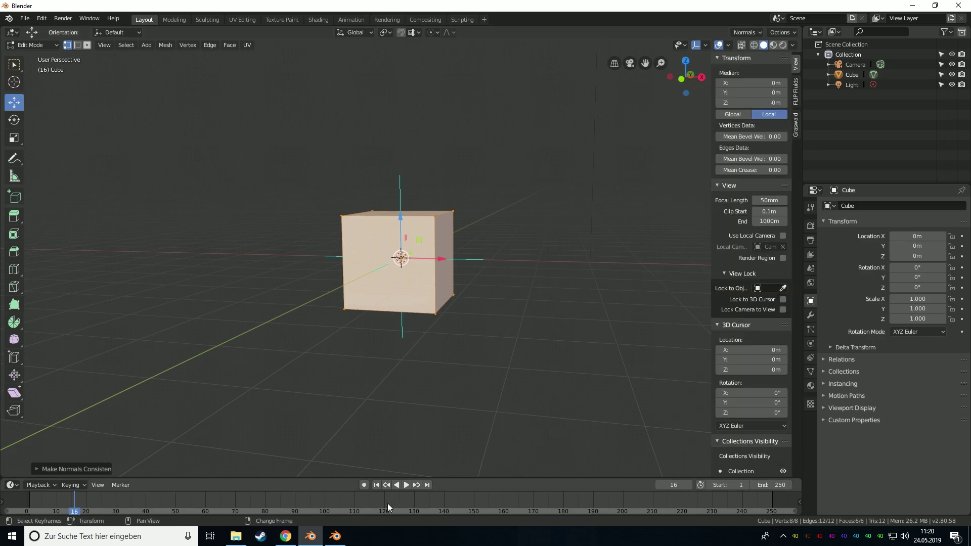
- Switch back to the Blender 2.79 window and set the displayed normals' size on the sphere to 0.50
left_click(335, 536)
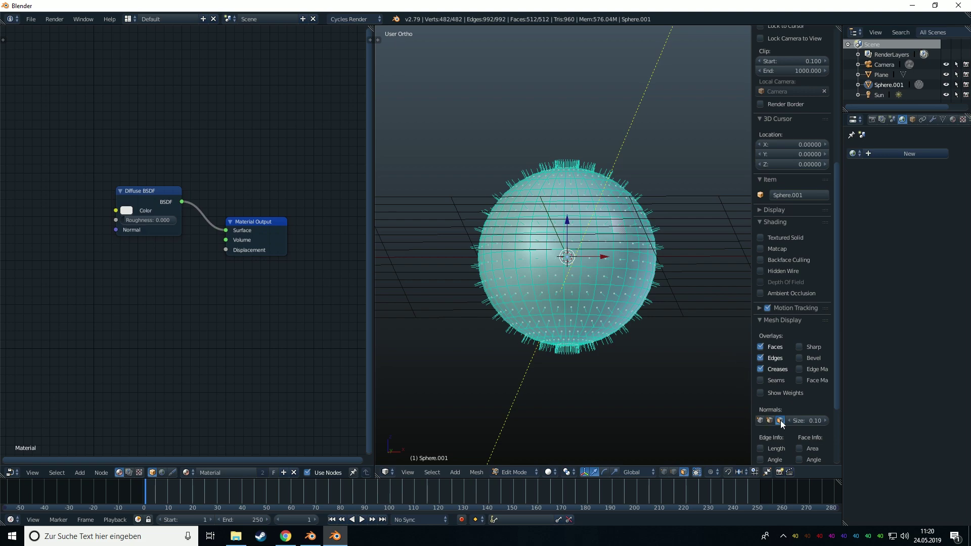
left_click_drag(800, 423, 827, 423)
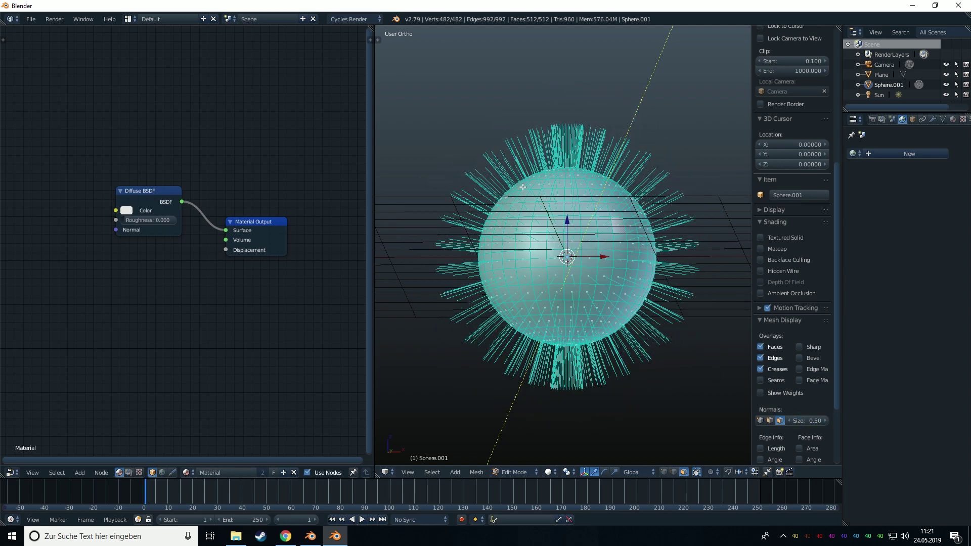
middle_click_drag(524, 187, 507, 325)
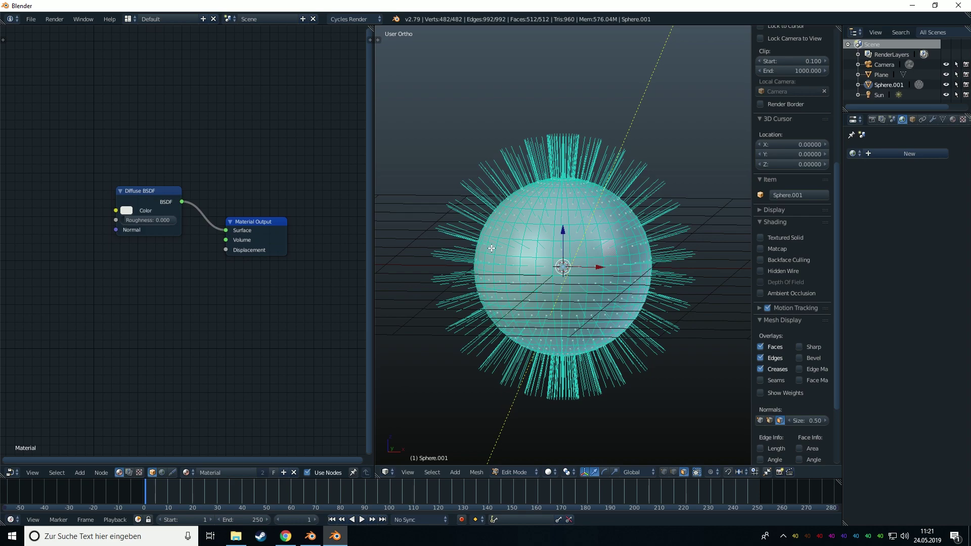
scroll(493, 242, "up", 4)
middle_click_drag(495, 193, 538, 189)
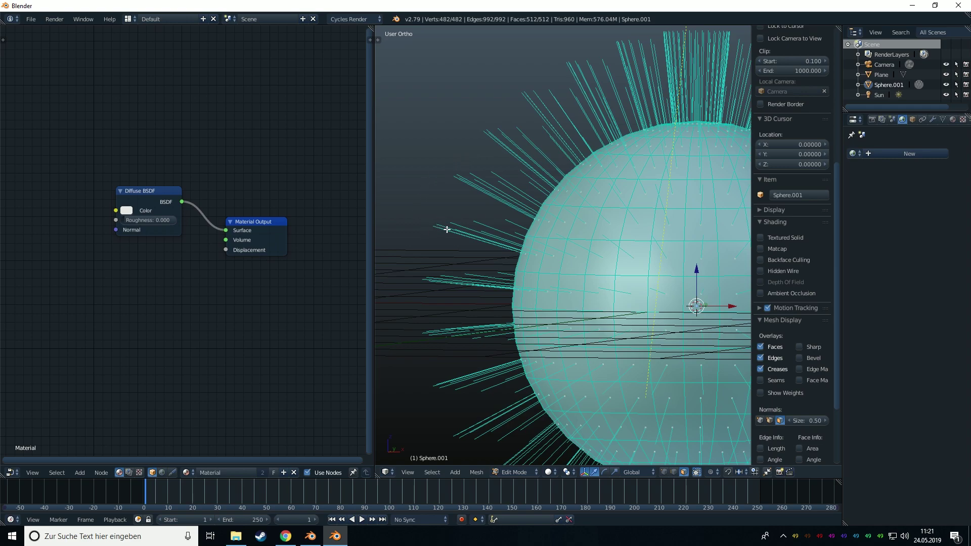
- Sketch grease pencil rays meeting at a point on the sphere's upper-left edge, and remove their palette colour to clear them
mouse_move(419, 257)
left_mouse_down()
mouse_move(534, 213)
mouse_move(501, 87)
left_mouse_up()
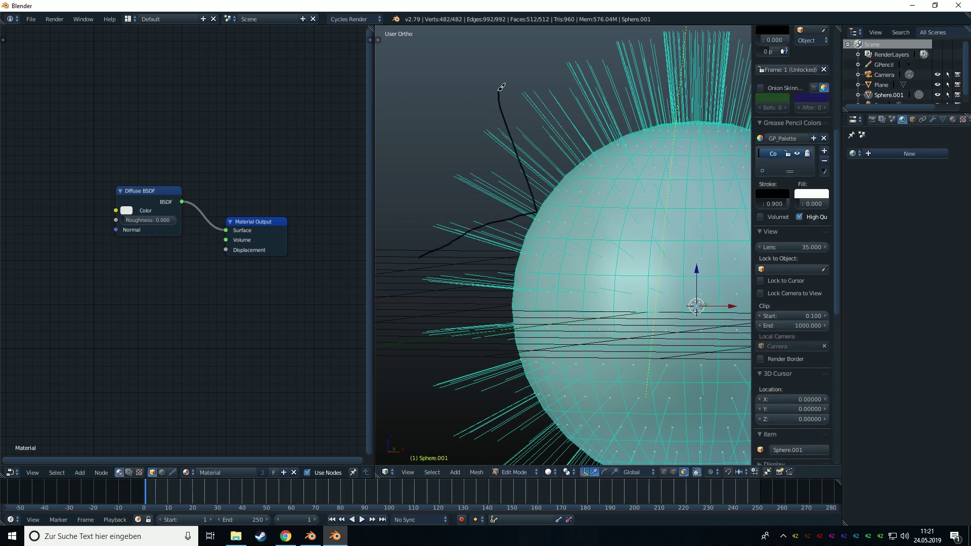
mouse_move(443, 205)
left_mouse_down()
mouse_move(535, 209)
mouse_move(586, 100)
left_mouse_up()
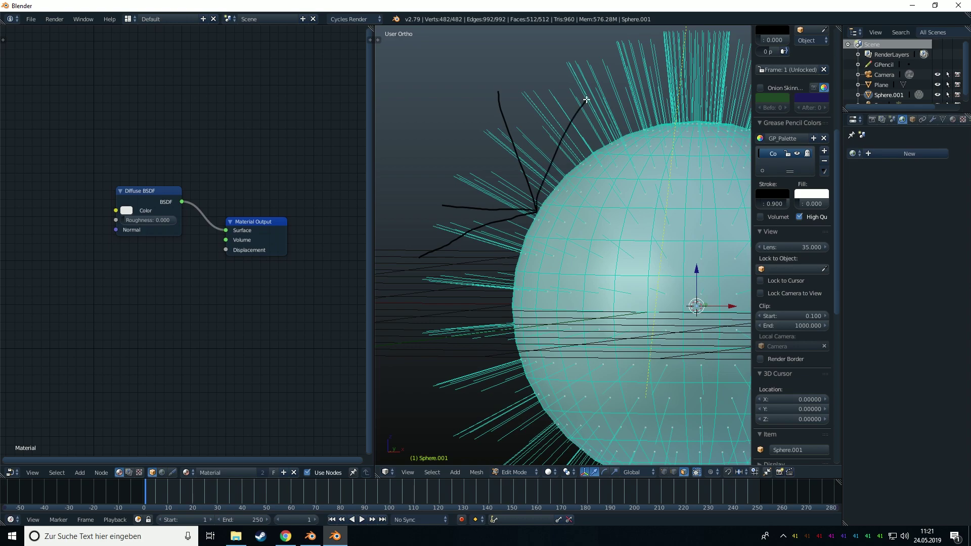
left_click(824, 161)
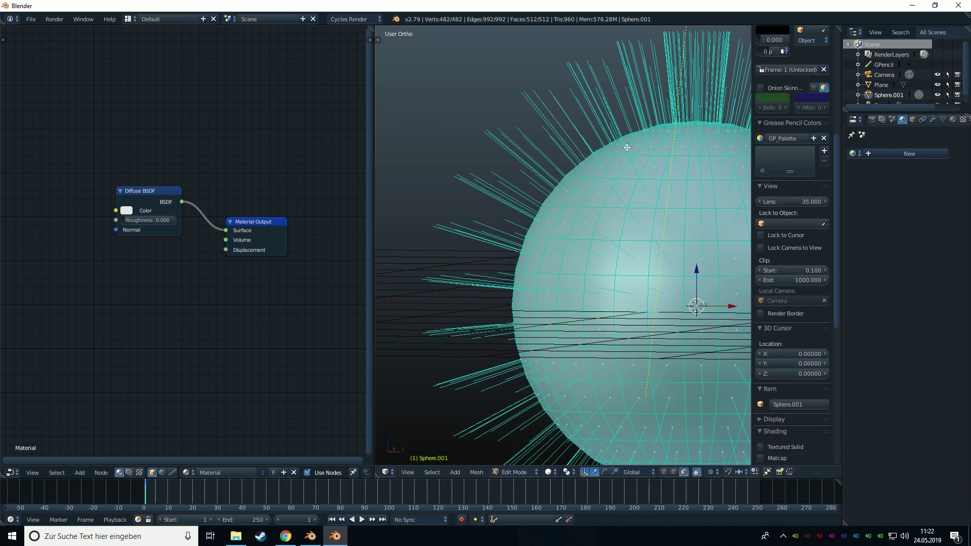
- Deselect the mesh, select five faces on the sphere's upper-right front, and flip their normals
scroll(632, 210, "down", 1)
middle_click_drag(647, 216, 530, 202, "shift")
key("a")
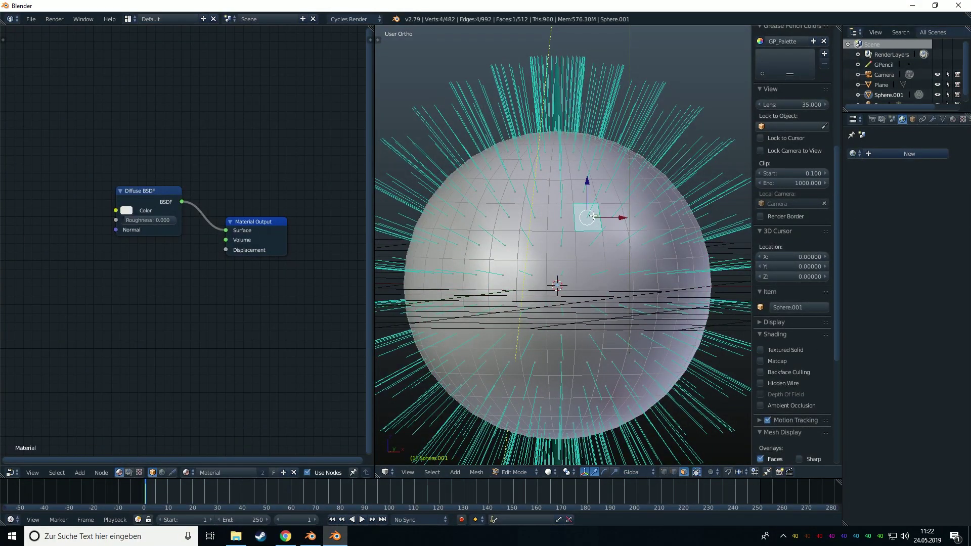
right_click(594, 215)
right_click(591, 245, "shift")
right_click(615, 243, "shift")
right_click(610, 216, "shift")
right_click(625, 191, "shift")
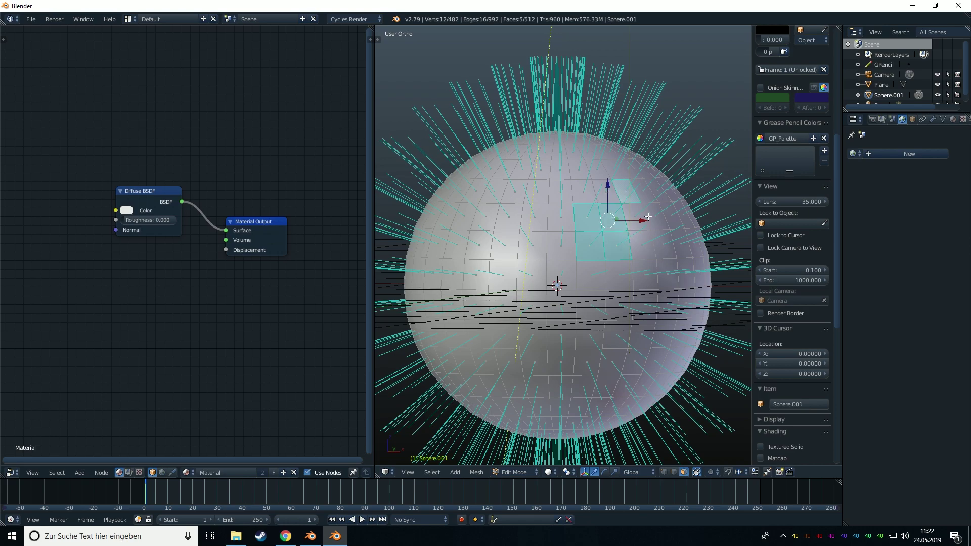
key("space")
key("Return")
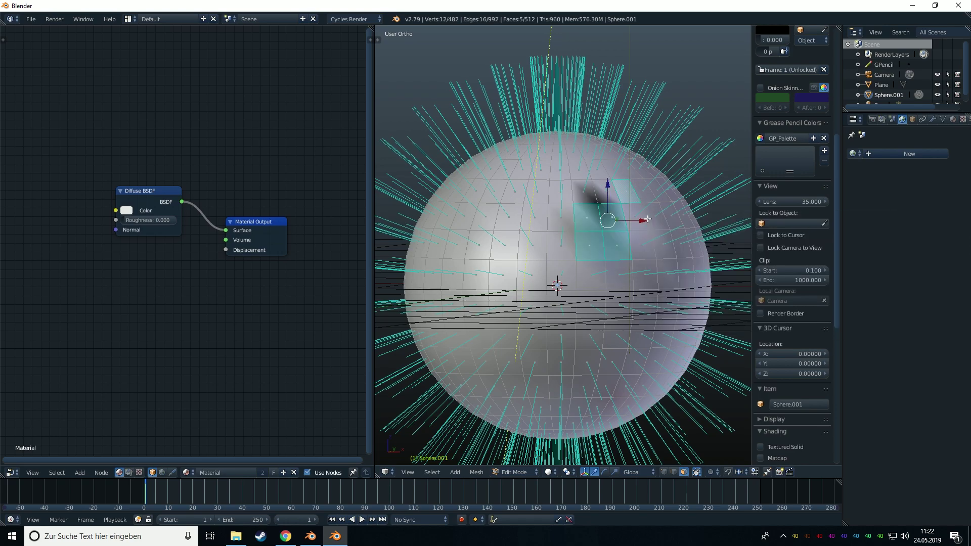
- Return to Object Mode and examine the sphere's shading around the flipped faces from several angles
key("Tab")
scroll(548, 221, "down", 2)
middle_click_drag(547, 220, 624, 210)
middle_click_drag(708, 247, 609, 278, "shift")
scroll(556, 278, "up", 4)
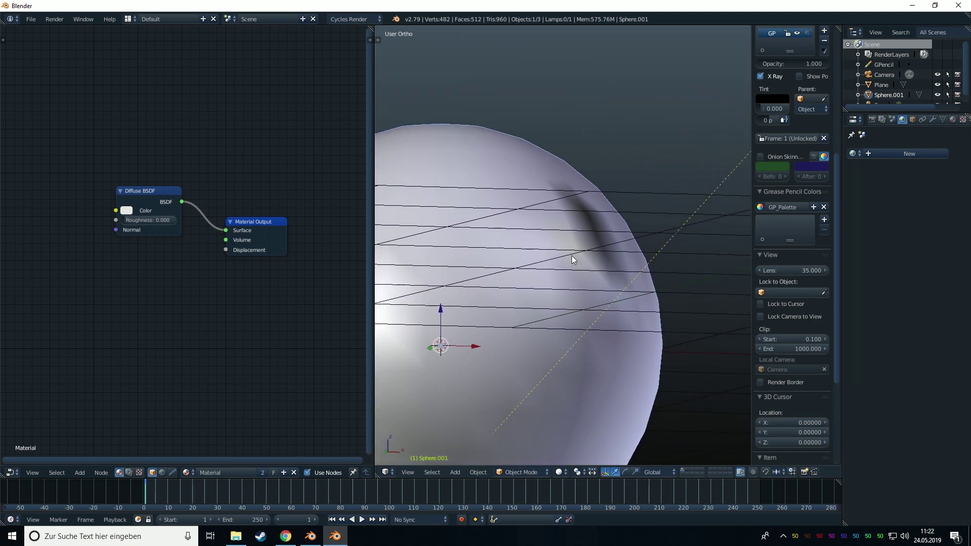
middle_click_drag(581, 256, 559, 262)
middle_click_drag(565, 267, 617, 260)
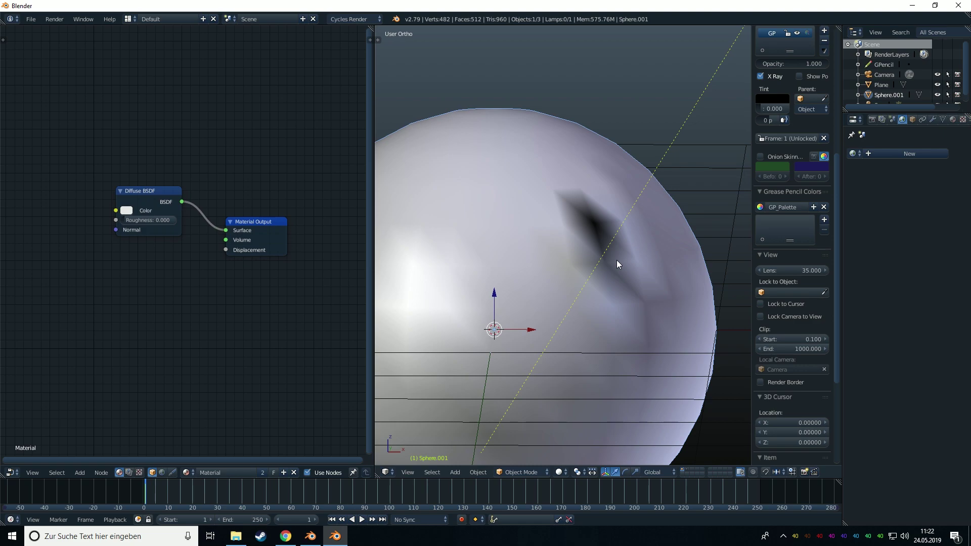
- Select the sphere's whole mesh in Edit Mode and recalculate its normals to point outside
key("Tab")
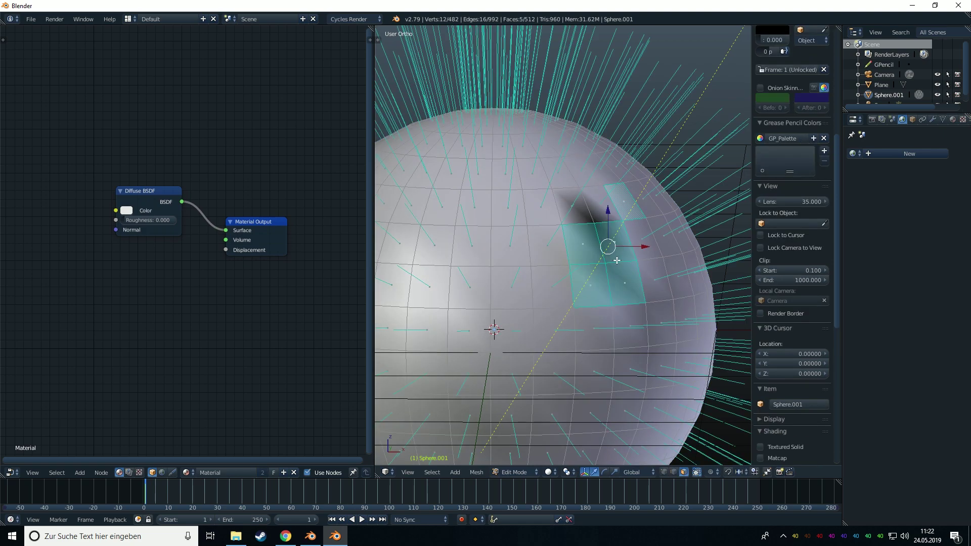
middle_click_drag(617, 260, 631, 261, "shift")
key("a")
key("a")
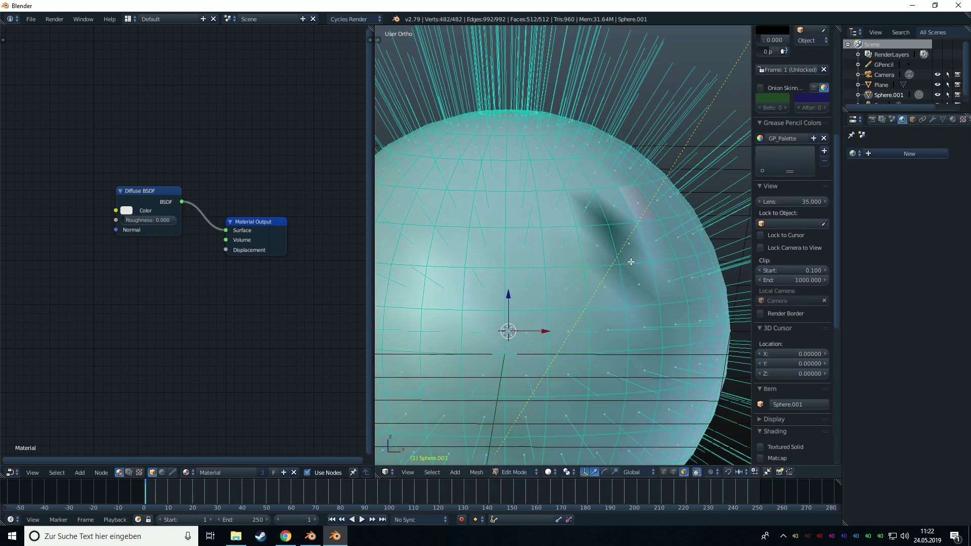
key("ctrl+n")
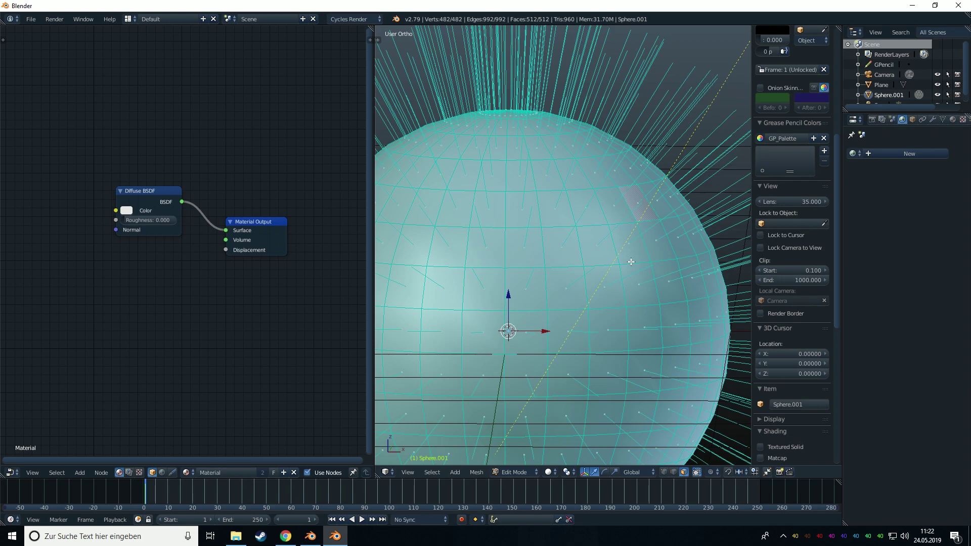
key("space")
type("reca")
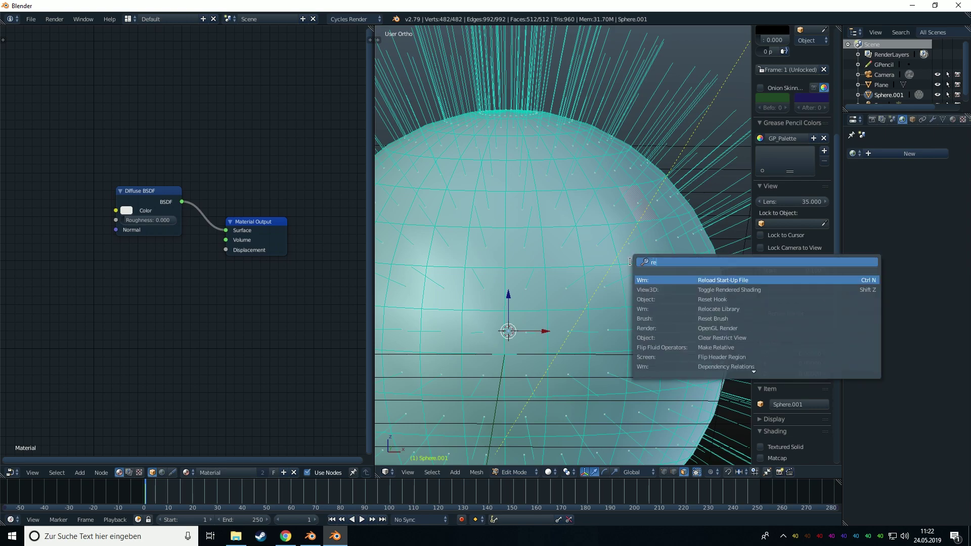
key("BackSpace")
key("BackSpace")
key("BackSpace")
key("BackSpace")
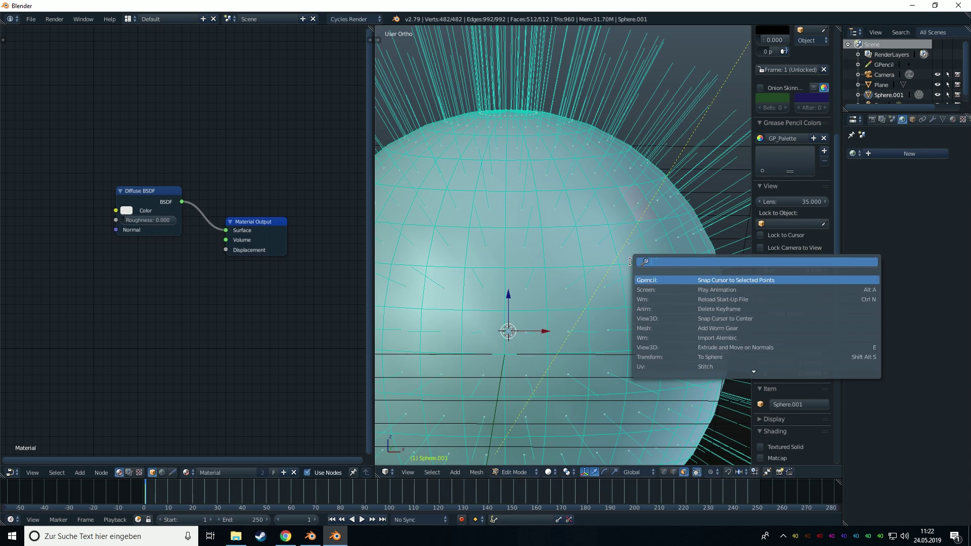
key("Escape")
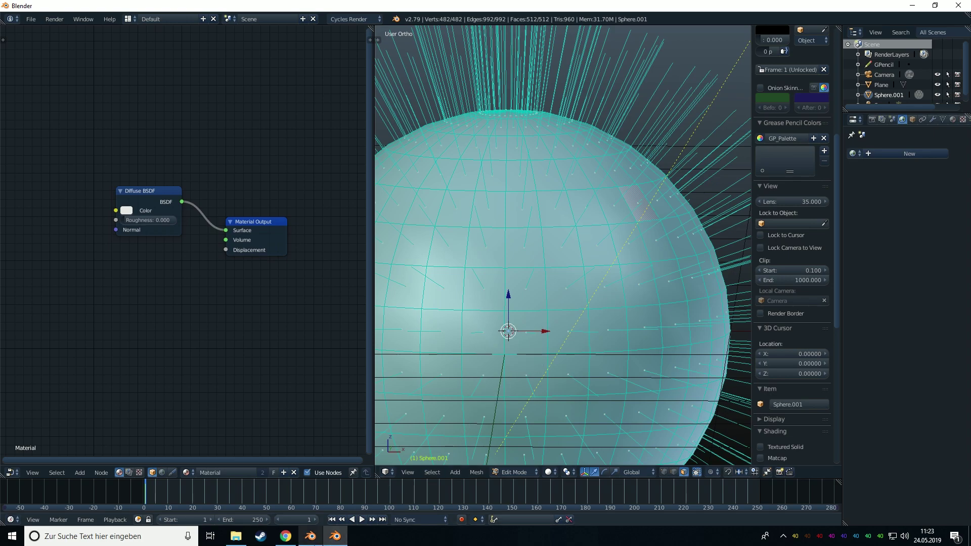
- Switch to the Blender 2.80 window, replace the cube with a UV sphere, and enter Edit Mode on it
mouse_move(310, 536)
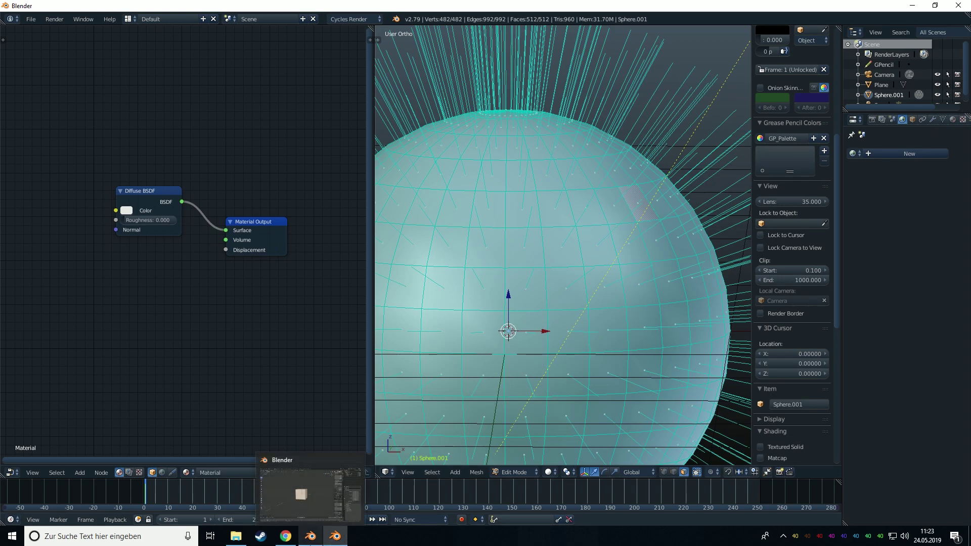
left_click(317, 495)
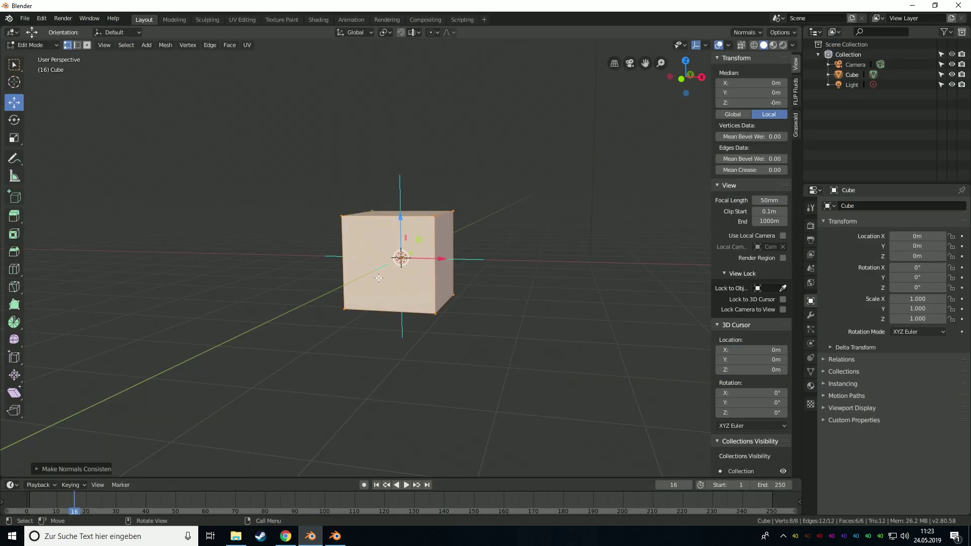
key("Tab")
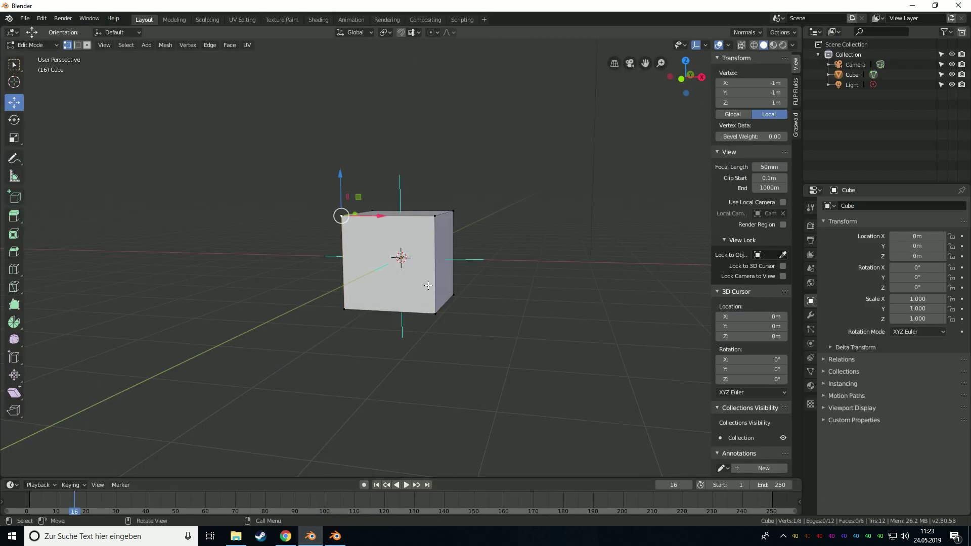
key("Delete")
key("shift+a")
mouse_move(428, 285)
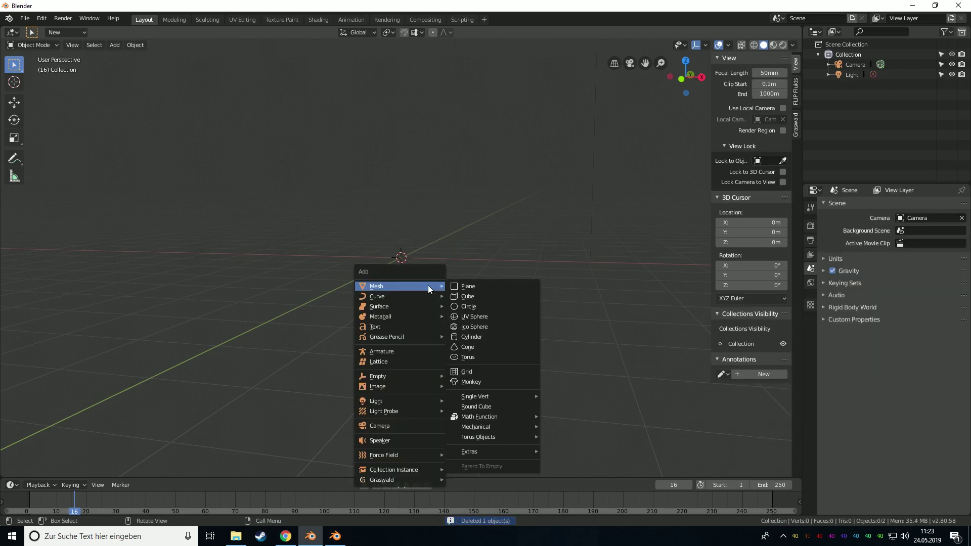
left_click(457, 316)
key("Tab")
scroll(384, 219, "up", 4)
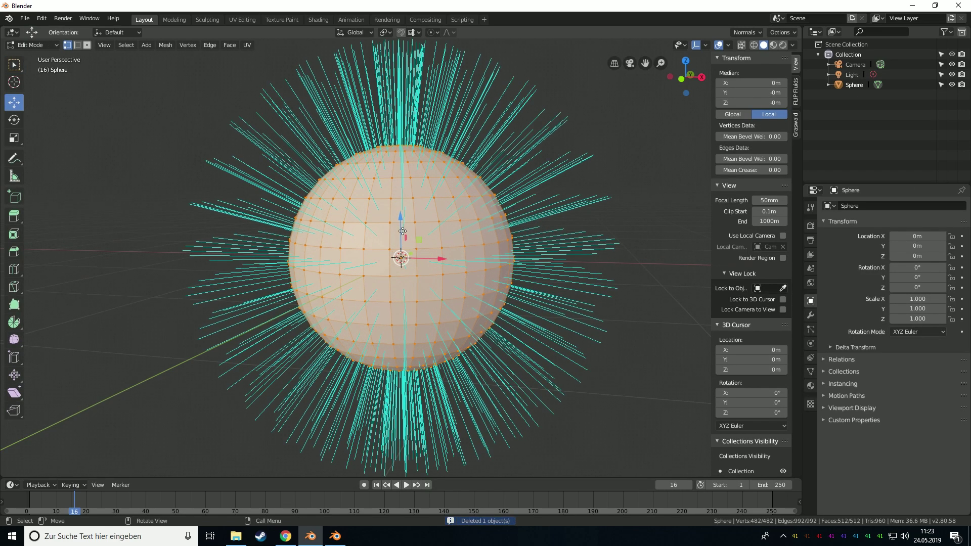
- Flip the normals of two vertically adjacent faces at the sphere's front centre, and return to Object Mode
left_click(384, 220)
left_click(387, 250, "shift")
left_click(388, 276, "shift")
left_click(422, 276, "shift")
left_click(415, 249, "shift")
left_click(414, 223, "shift")
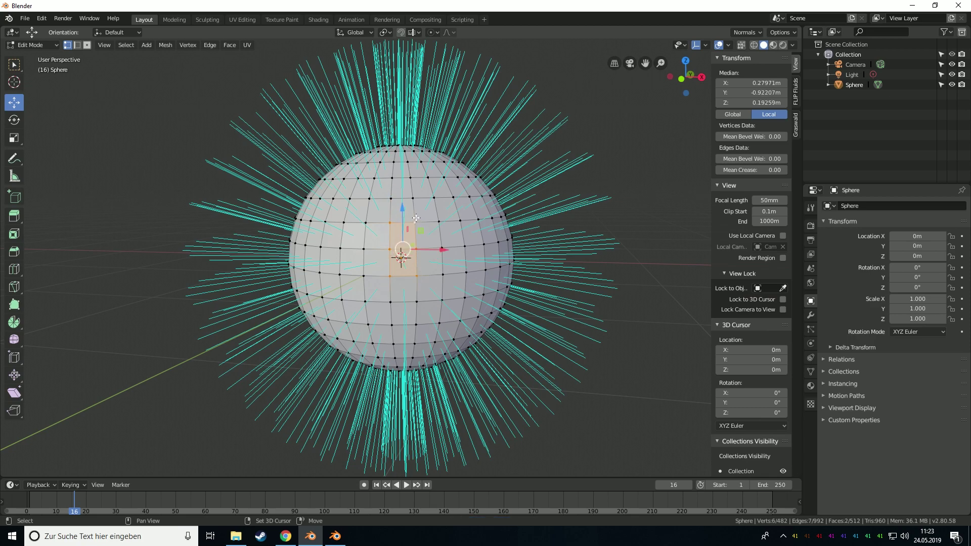
key("F3")
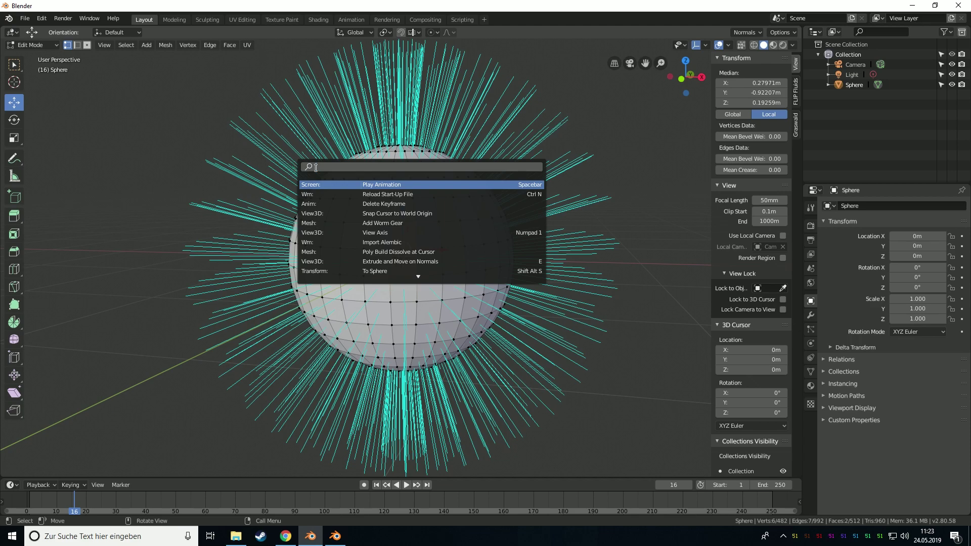
type("flip")
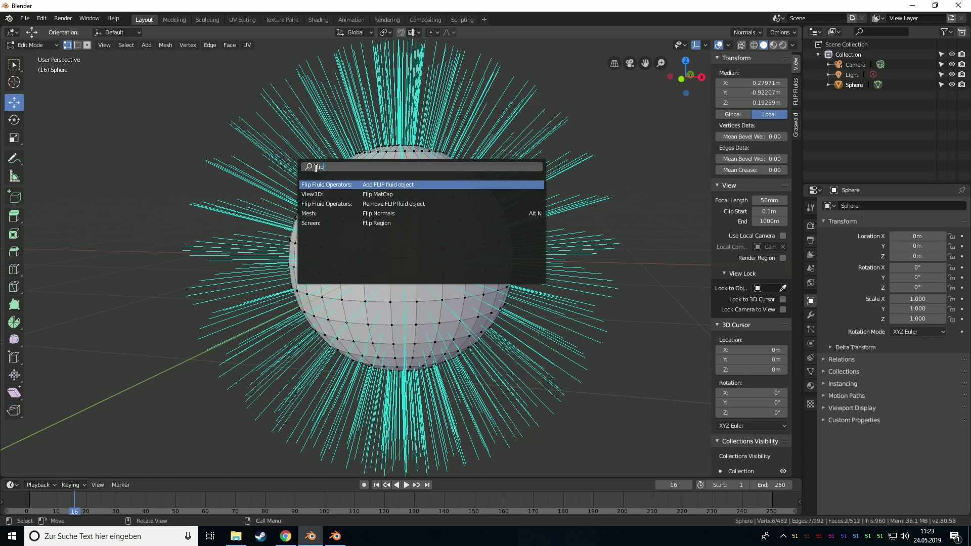
key("Down")
key("Down")
key("Down")
key("Return")
key("Tab")
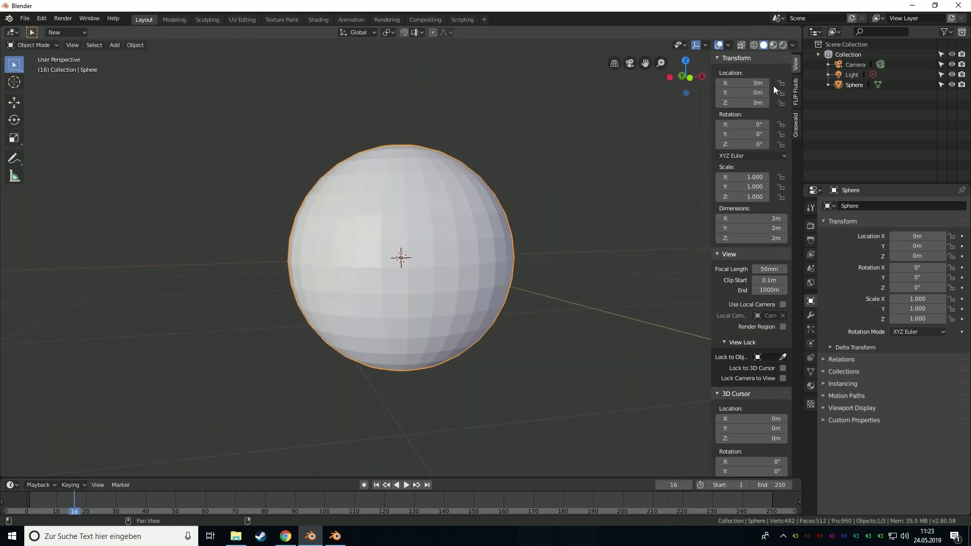
- Set the render engine to Cycles and inspect the sphere in rendered viewport shading from several angles
left_click(811, 225)
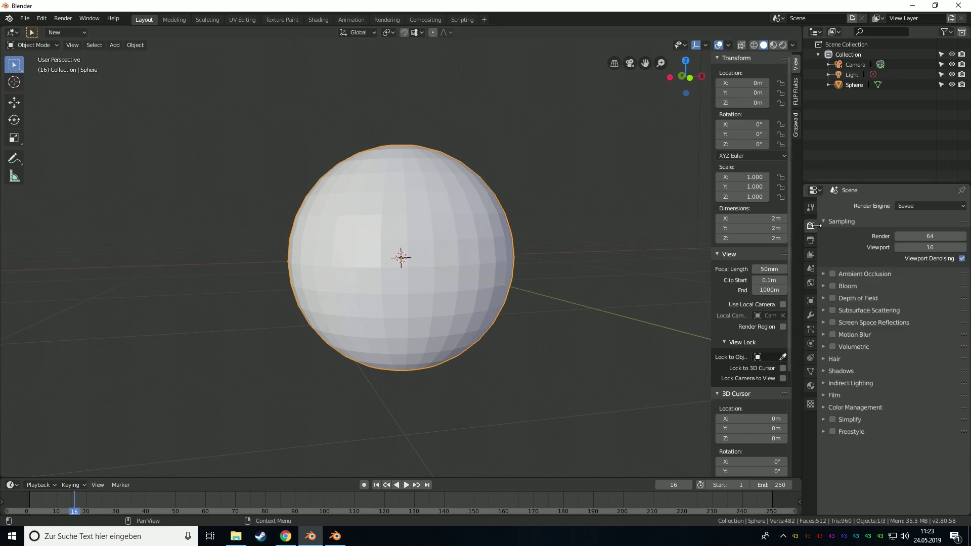
left_click(899, 208)
left_click(912, 231)
left_click(914, 205)
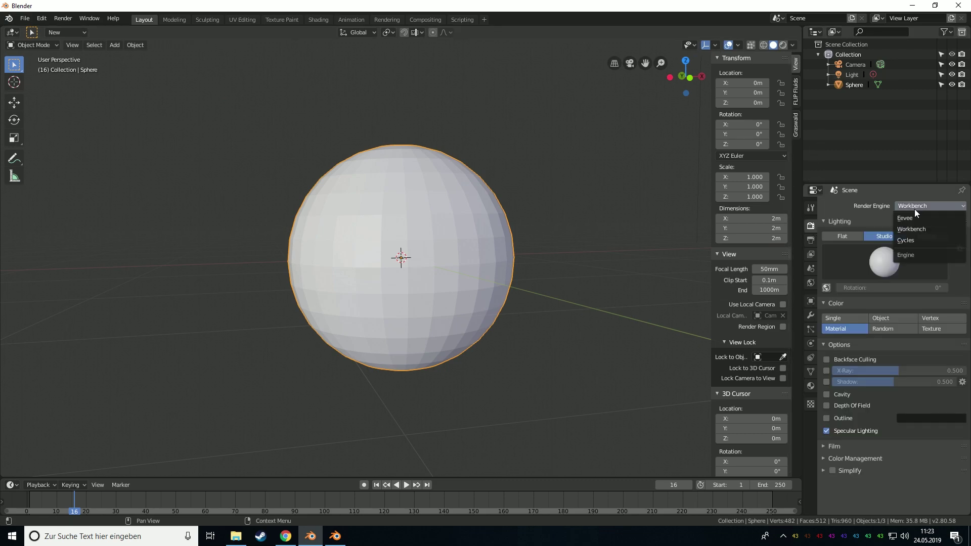
left_click(913, 238)
left_click(782, 45)
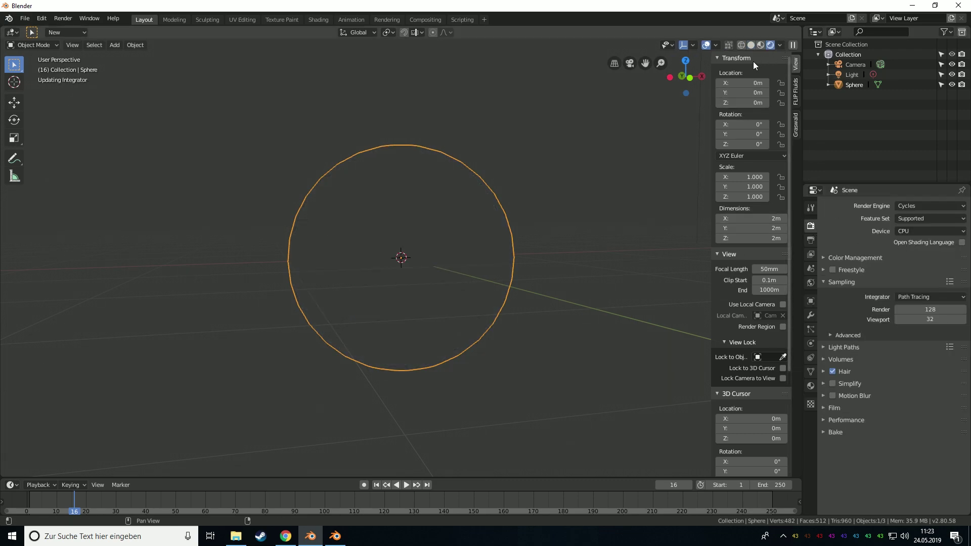
middle_click_drag(495, 213, 506, 200)
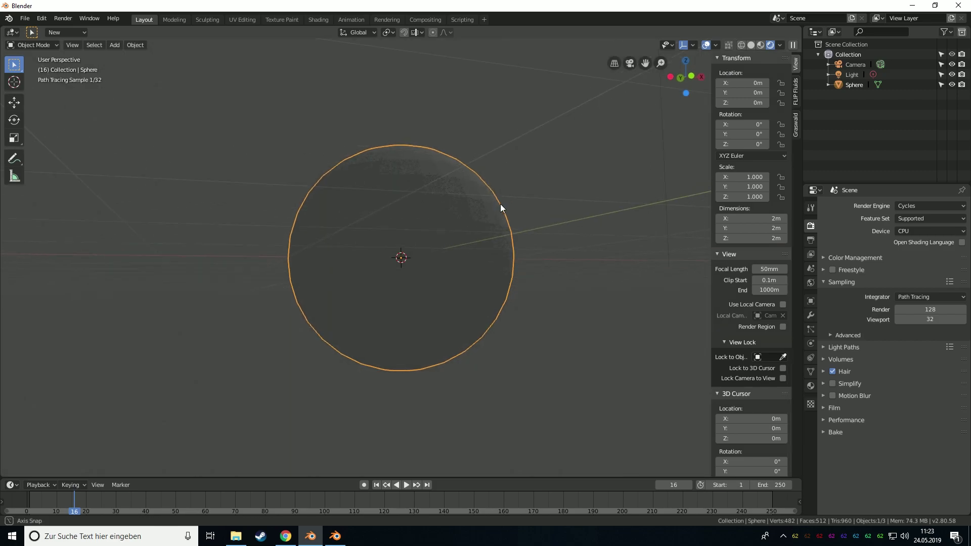
key("Tab")
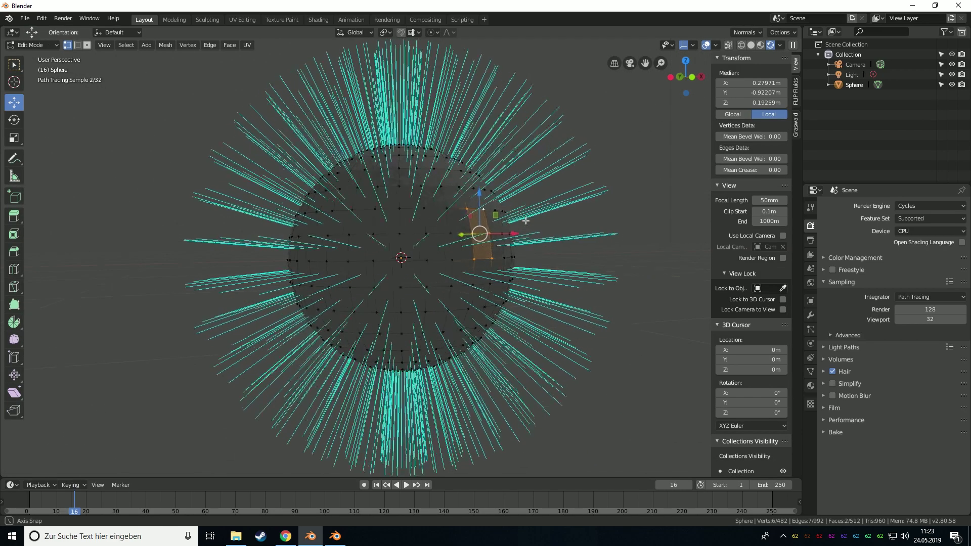
key("Tab")
middle_click_drag(526, 220, 409, 227)
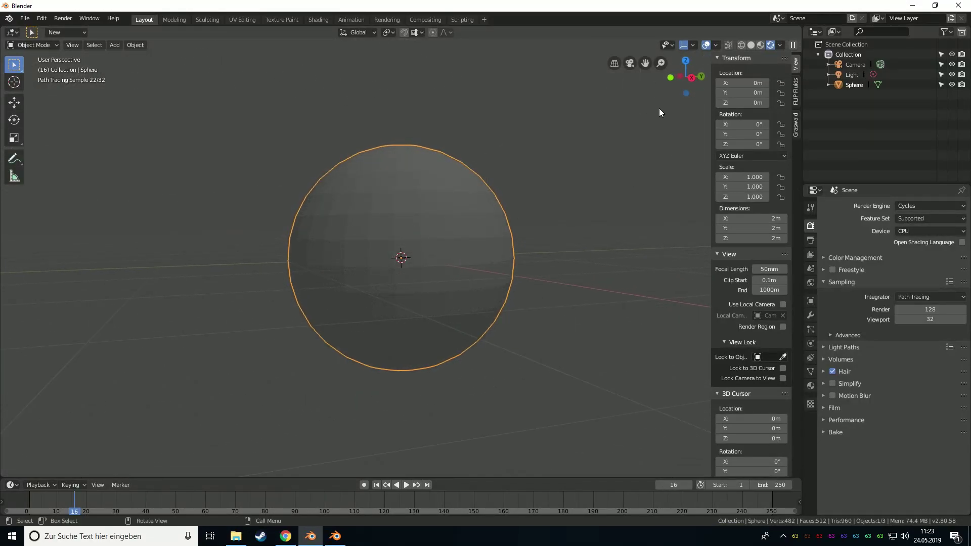
middle_click_drag(512, 263, 394, 243)
- Select the sphere's whole mesh in Edit Mode and recalculate its normals to point outside
key("Tab")
key("a")
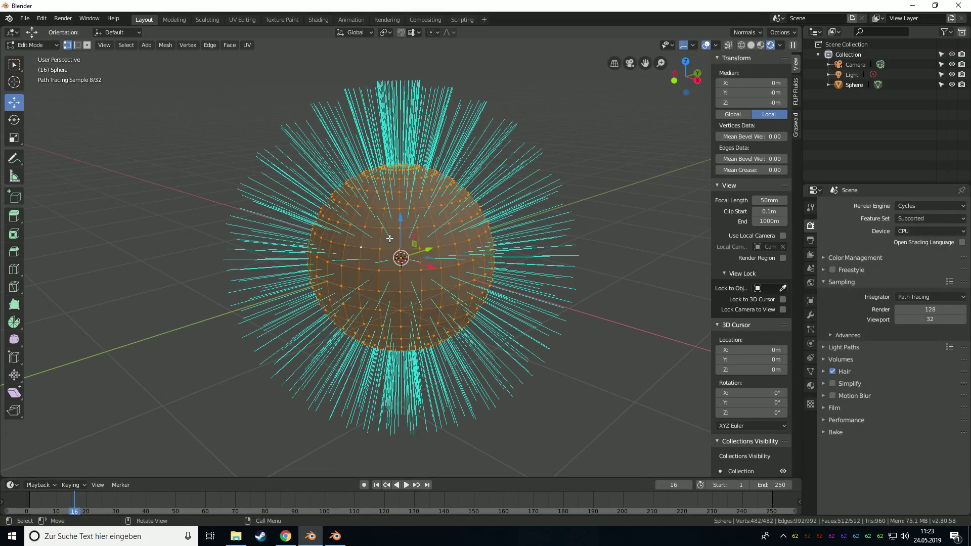
middle_click_drag(396, 238, 445, 242)
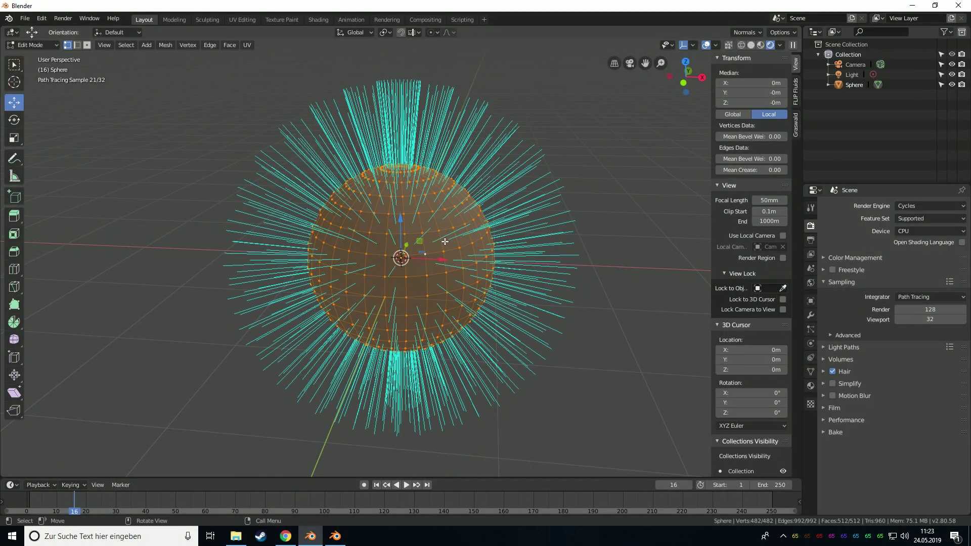
key("shift+space")
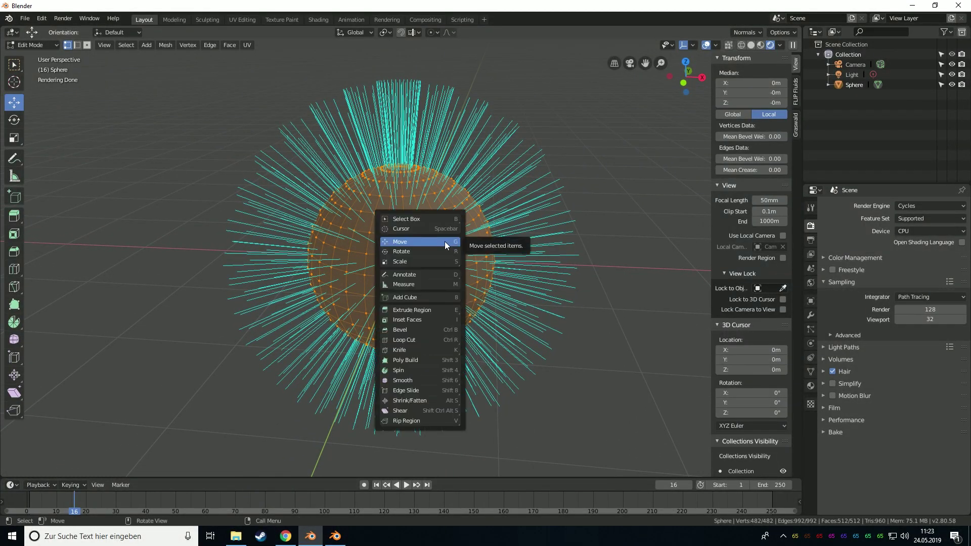
left_click(444, 241)
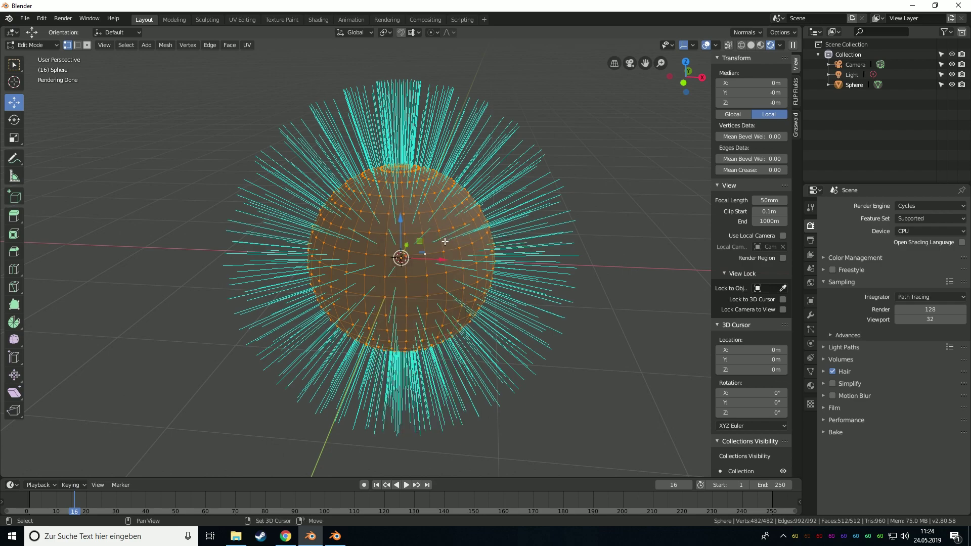
key("shift+n")
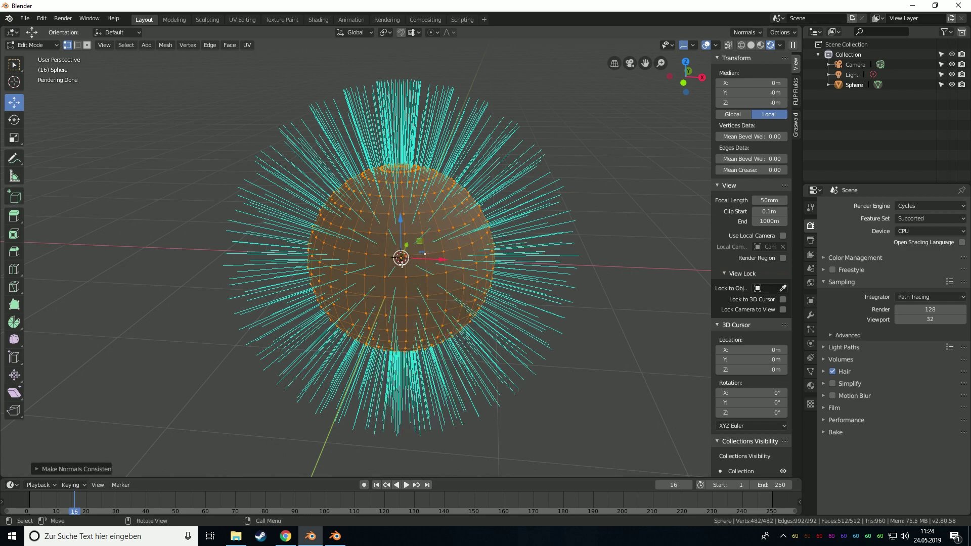
middle_click_drag(420, 289, 459, 274)
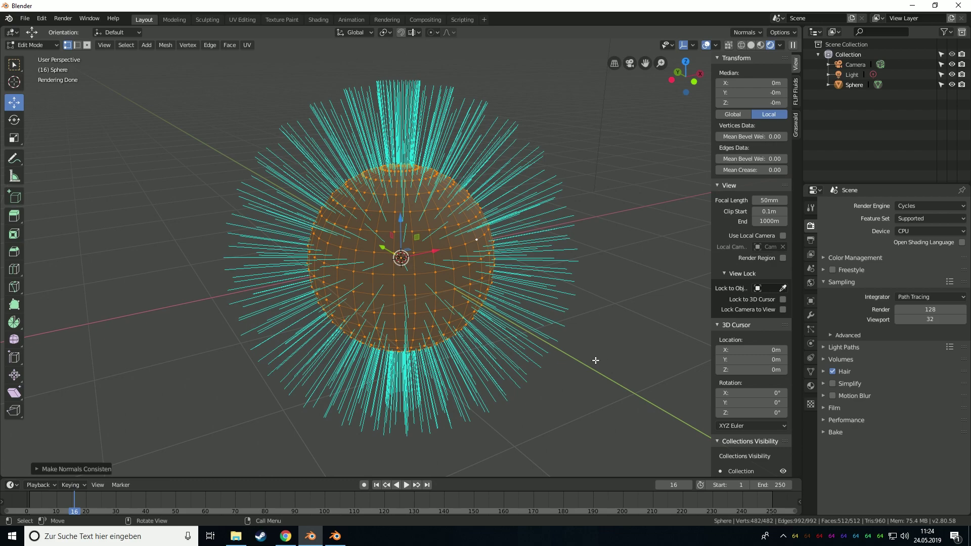
- Switch to the Blender 2.79 window and flip the normals of the sphere's selected face
left_click(335, 536)
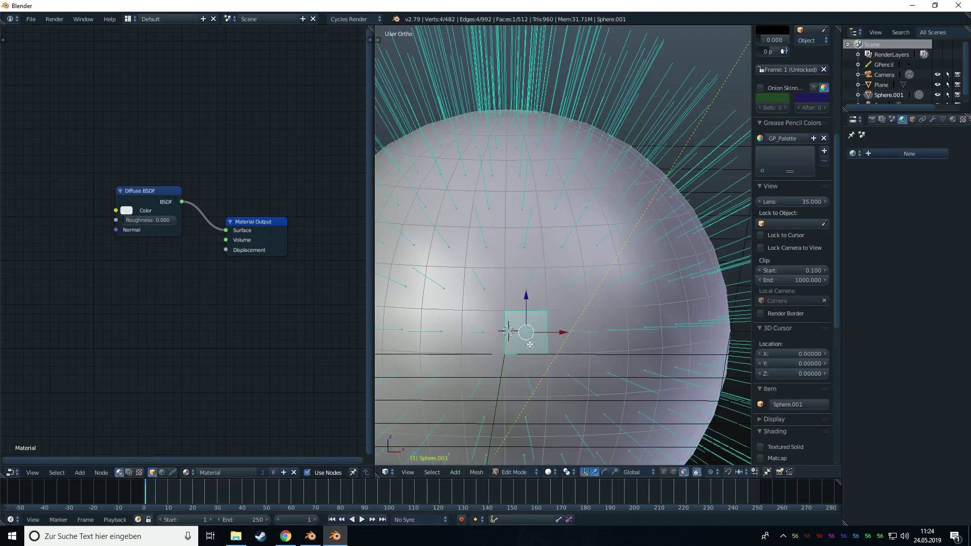
key("space")
key("Return")
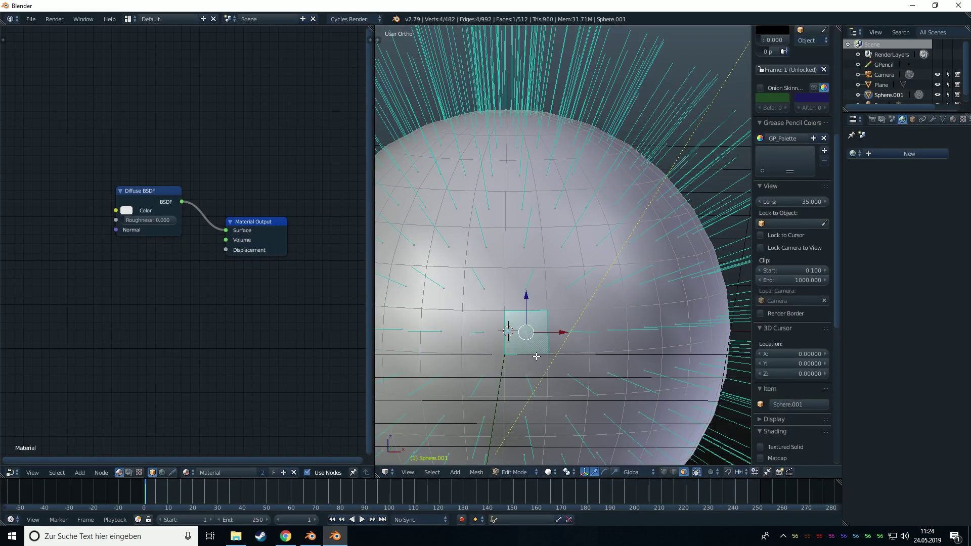
- Deselect the face, return to Object Mode and show the sphere in Rendered viewport shading
key("a")
middle_click_drag(536, 357, 569, 347)
key("Tab")
scroll(520, 424, "down", 5)
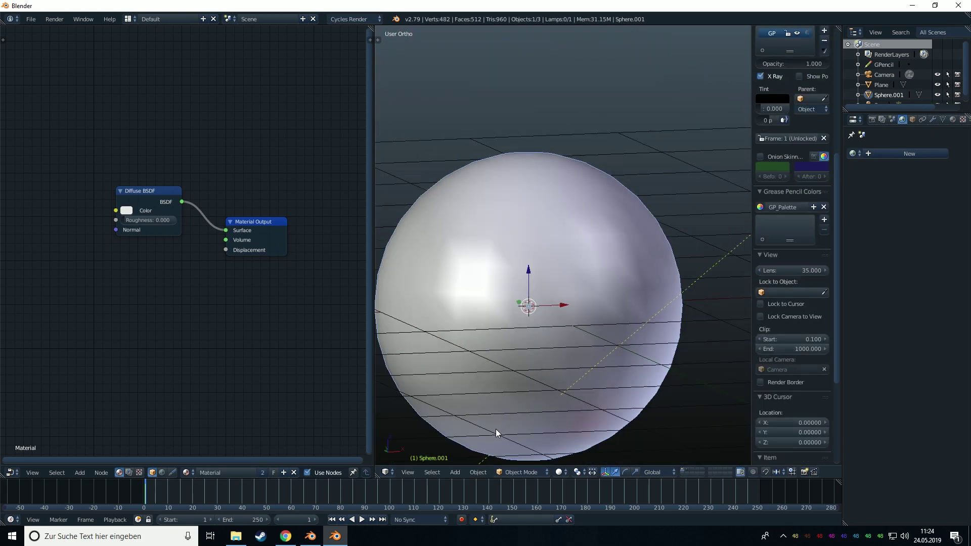
left_click(559, 472)
left_click(562, 404)
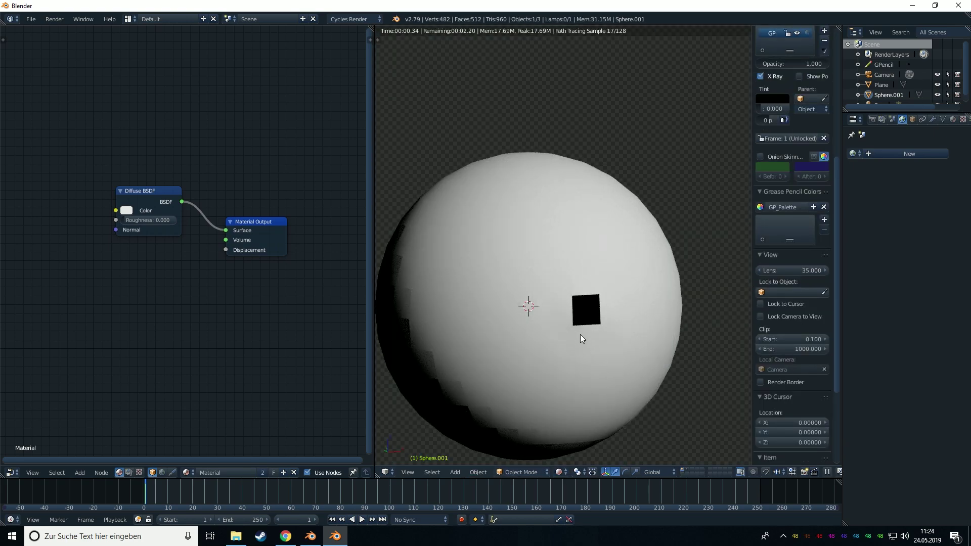
scroll(627, 339, "up", 3)
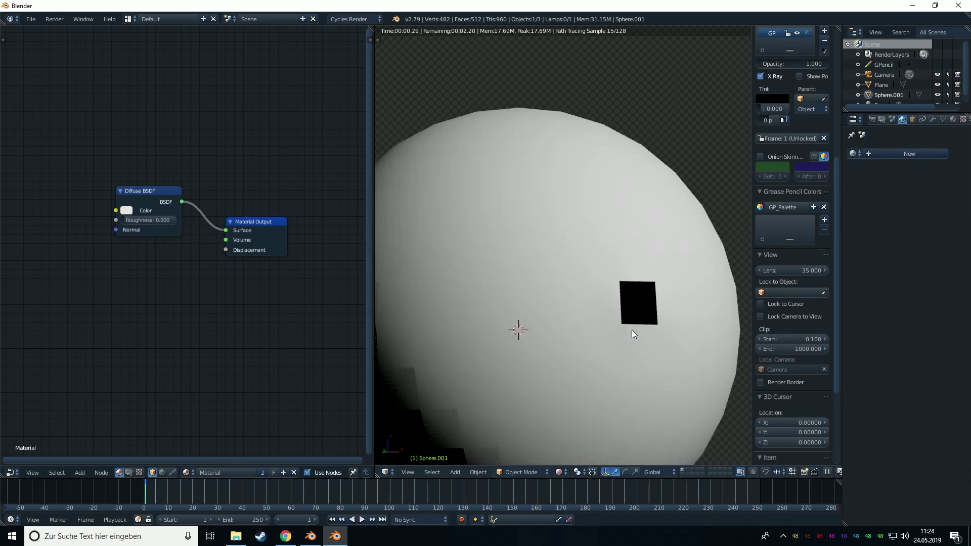
- Back in Edit Mode with solid shading, select the inward-facing face and flip its normals
key("Tab")
key("shift+z")
mouse_move(629, 330)
middle_mouse_down()
mouse_move(577, 349)
mouse_move(599, 338)
mouse_move(603, 314)
middle_mouse_up()
right_click(578, 349)
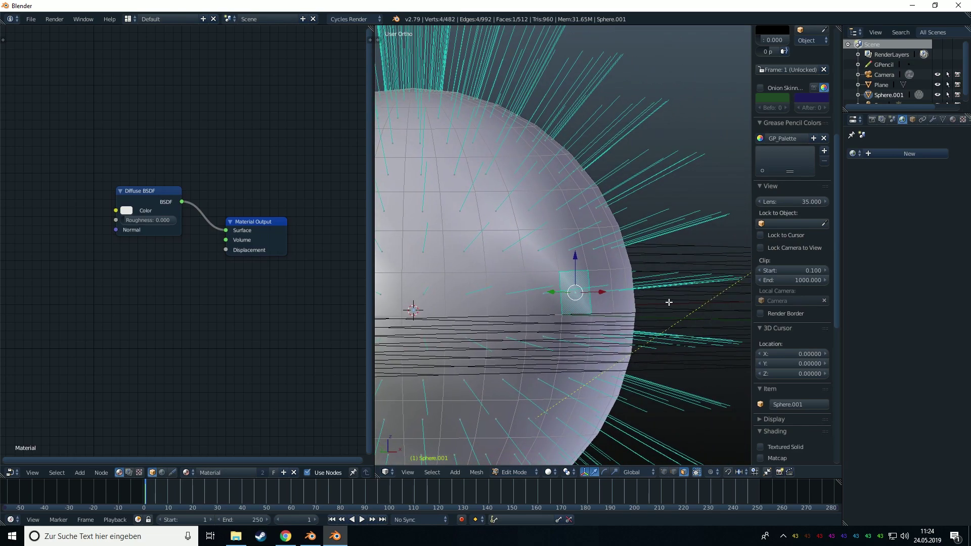
middle_click_drag(606, 307, 580, 316)
key("space")
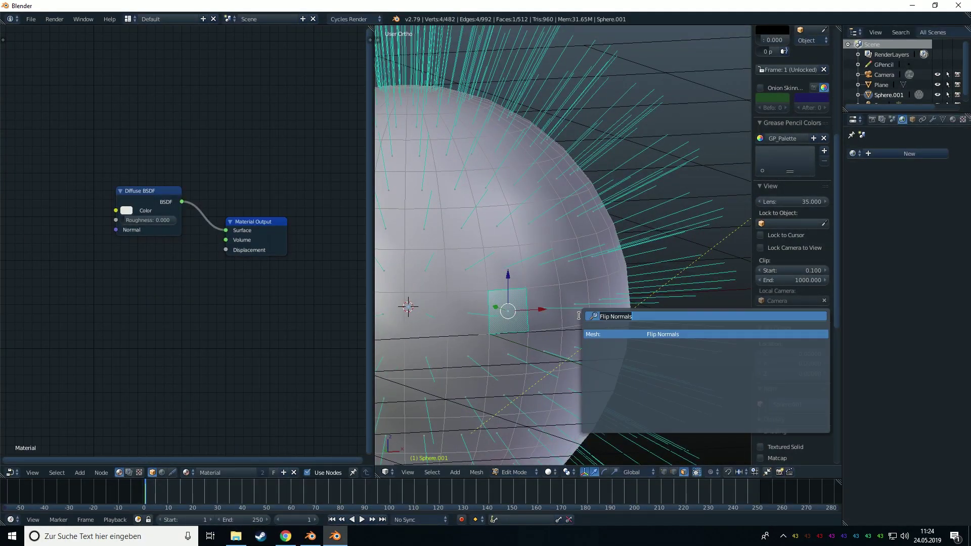
key("Return")
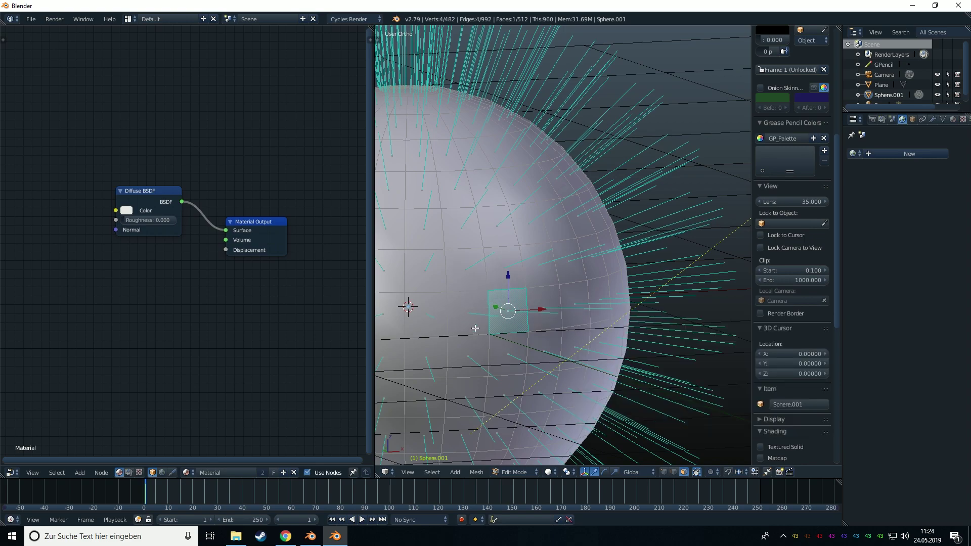
- Show the corrected sphere in Rendered viewport shading and return to Object Mode
left_click(549, 471)
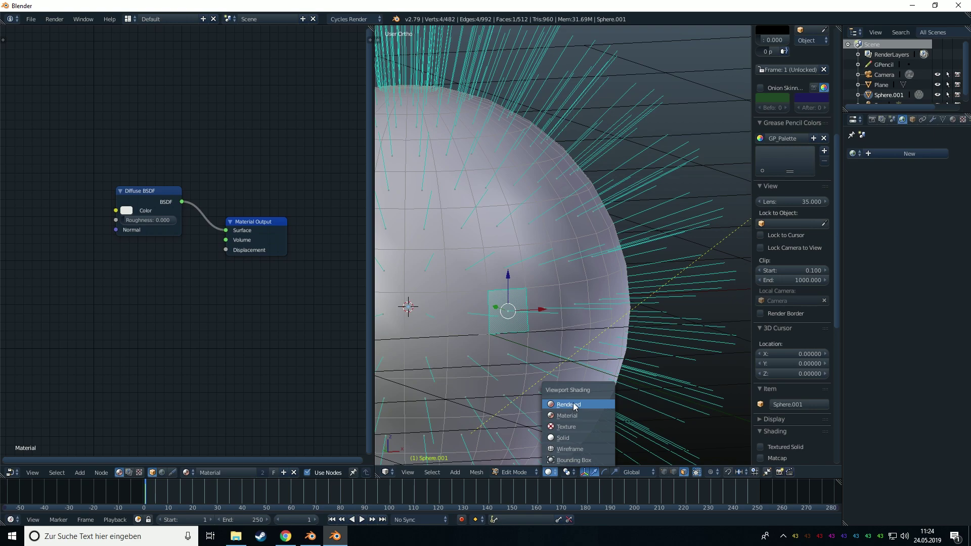
left_click(561, 406)
scroll(531, 303, "down", 1)
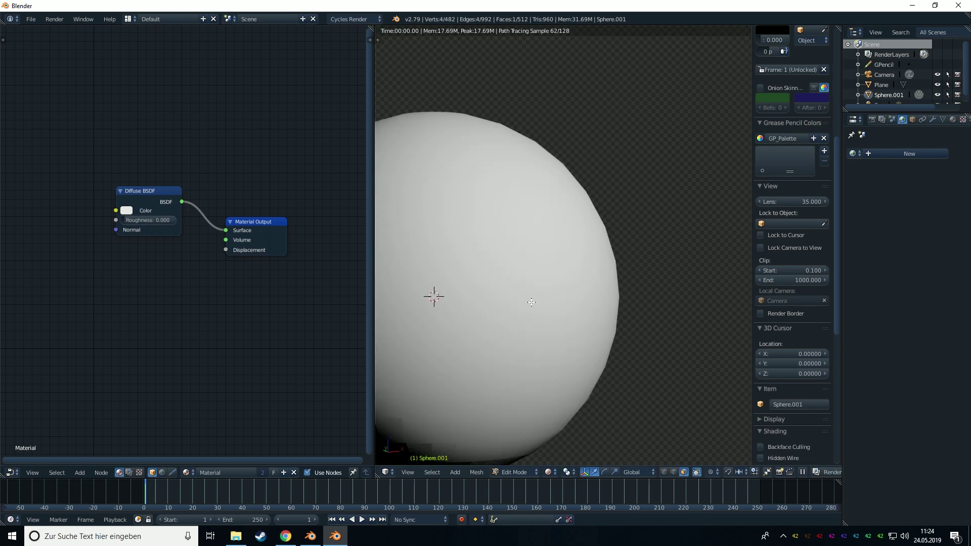
middle_click_drag(532, 301, 661, 296, "shift")
key("Tab")
- Move the Diffuse BSDF node farther away from the Material Output node in the node editor
scroll(312, 274, "down", 1)
scroll(312, 270, "down", 1)
middle_click_drag(226, 232, 270, 233)
left_click_drag(209, 204, 172, 220)
middle_click_drag(198, 221, 291, 226)
scroll(293, 226, "up", 1)
middle_click_drag(214, 235, 192, 232)
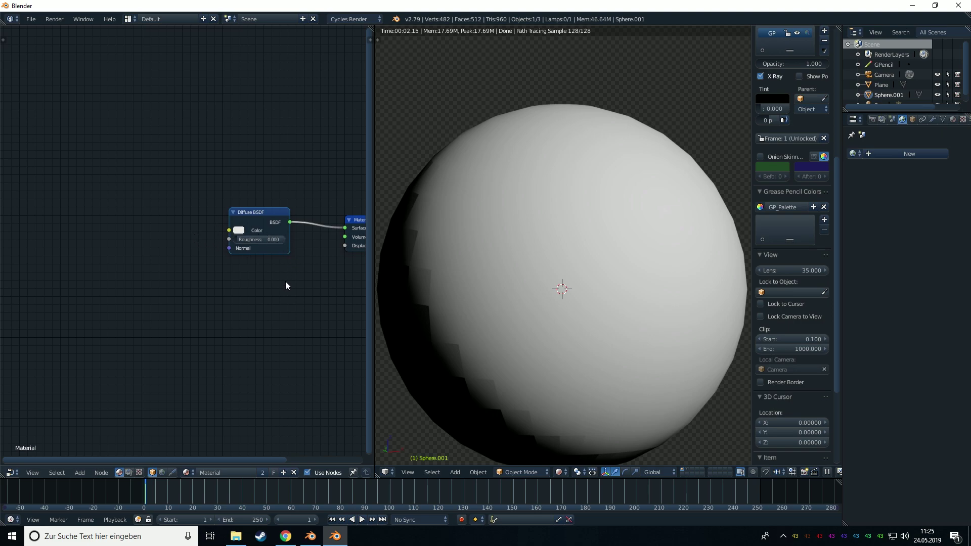
left_click(14, 471)
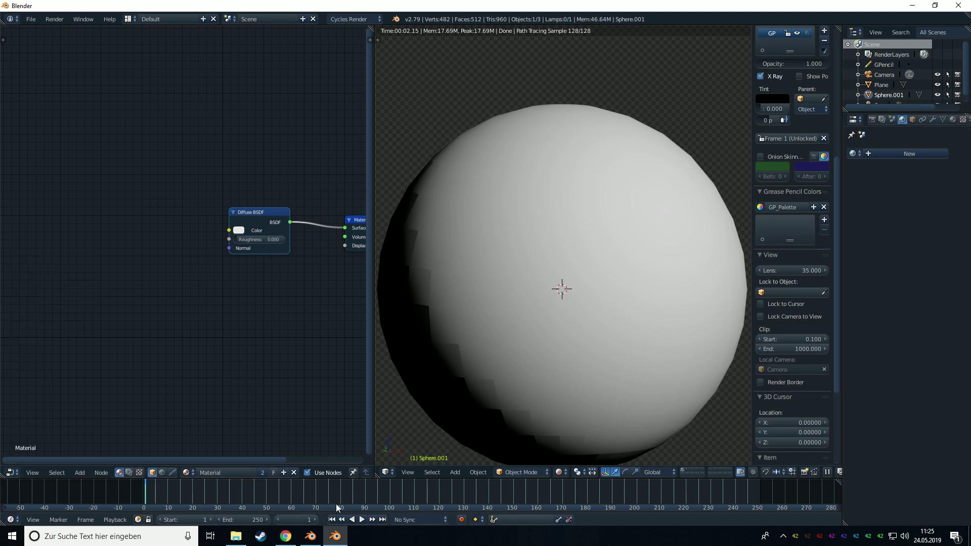
- Switch to the Blender 2.80 window, change the 3D viewport to the Shader Editor, and create a new material for the sphere
left_click(314, 538)
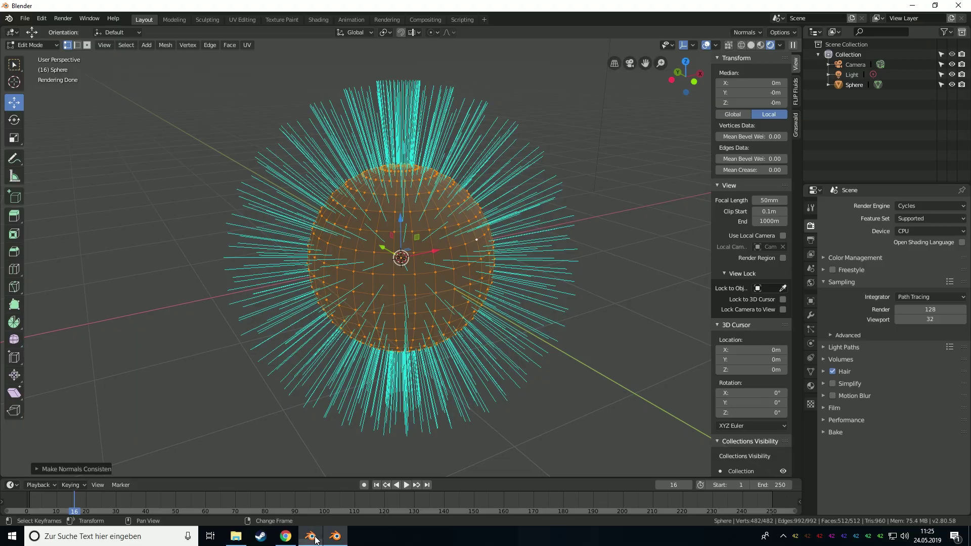
left_click(15, 34)
left_click(34, 102)
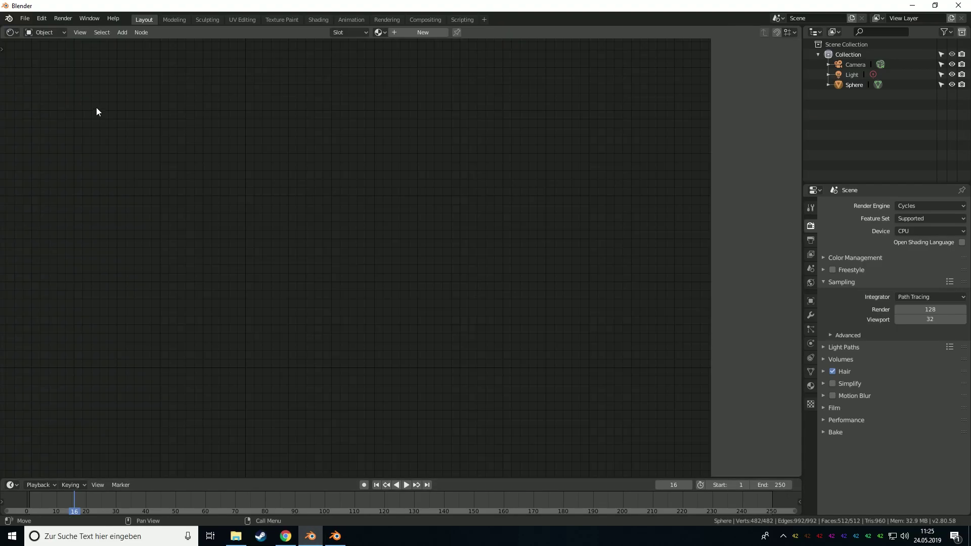
left_click(423, 31)
- Delete the new material's default shader node and add a Diffuse BSDF node
left_click(236, 212)
left_click(308, 251)
key("x")
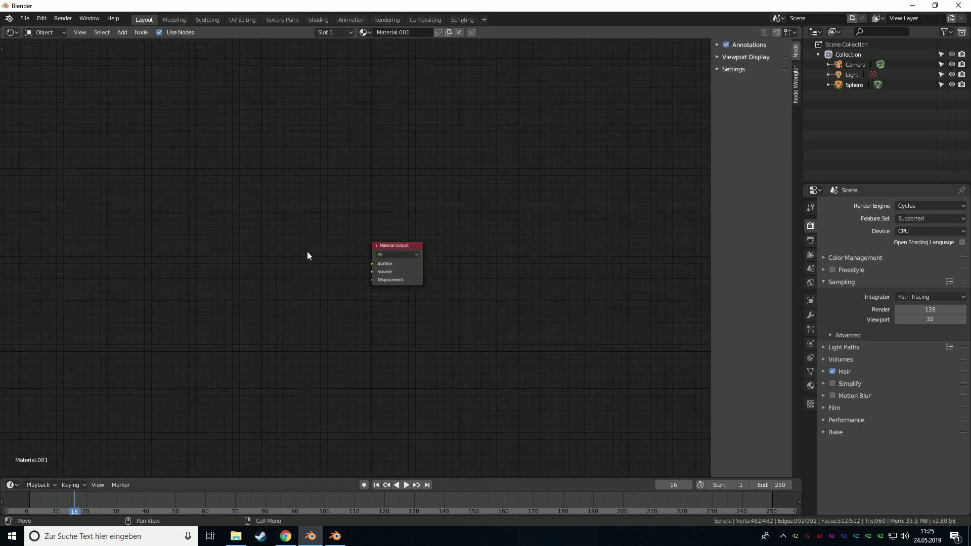
key("shift+a")
left_click(307, 251)
type("di")
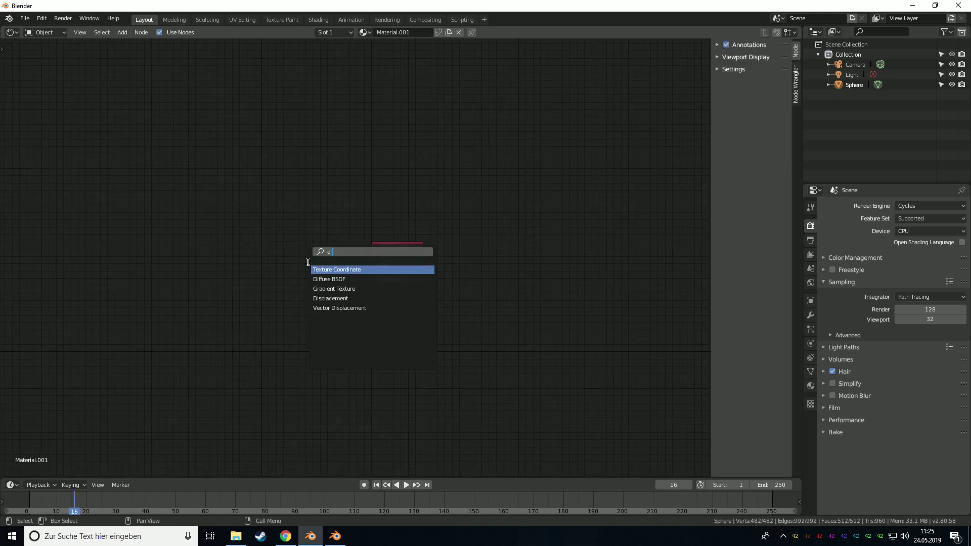
left_click(329, 278)
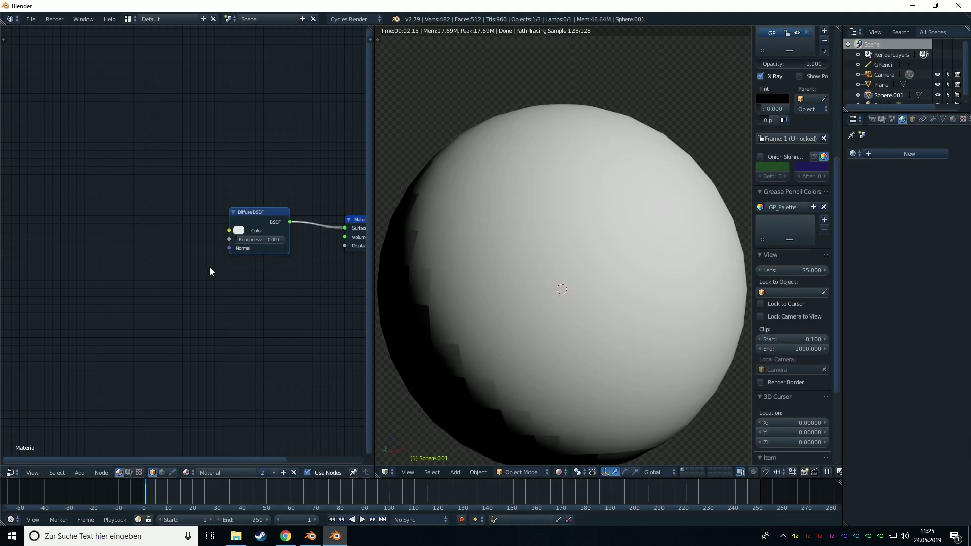
- In the Blender 2.79 window, add a Noise Texture node well to the left of the Diffuse BSDF node
middle_click_drag(209, 267, 205, 240)
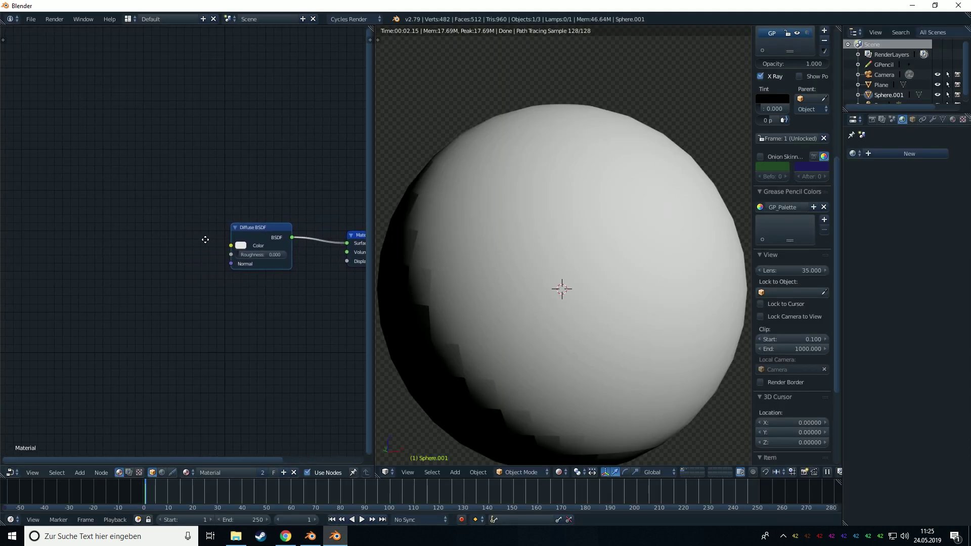
key("shift+a")
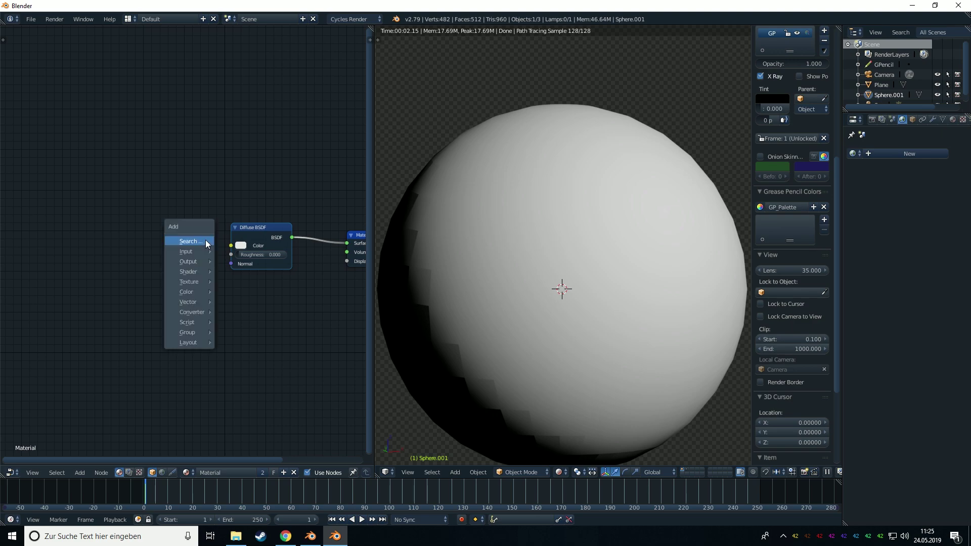
left_click(206, 240)
type("noise")
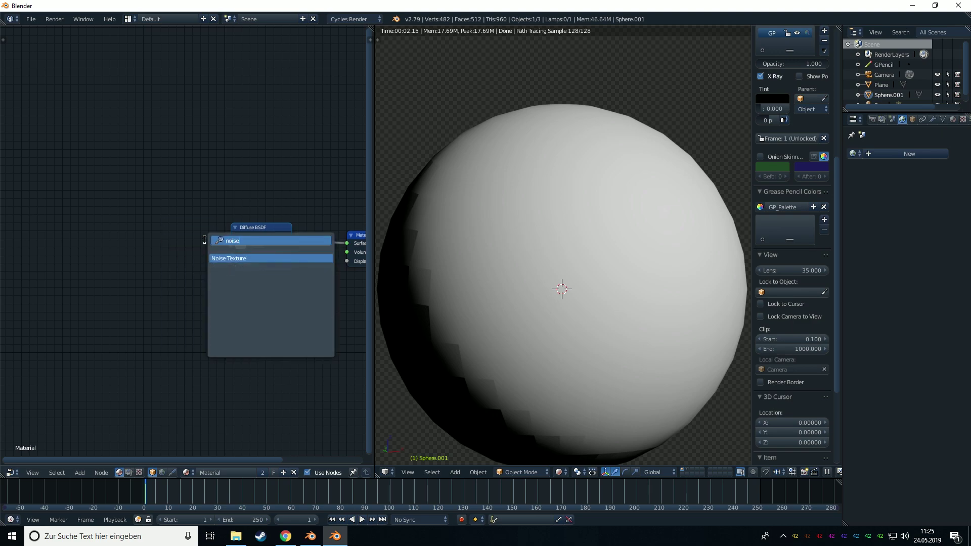
key("Return")
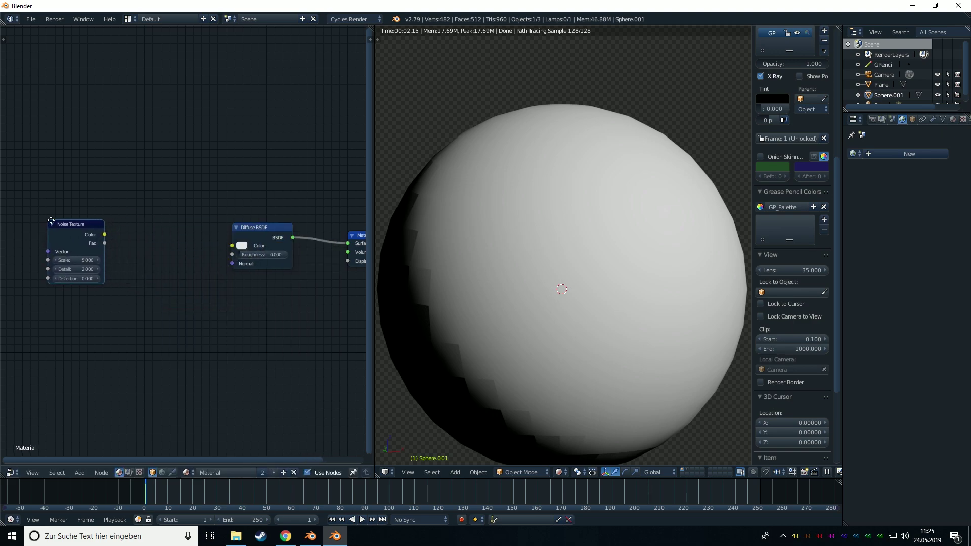
left_click(134, 224)
middle_click_drag(252, 240, 119, 239)
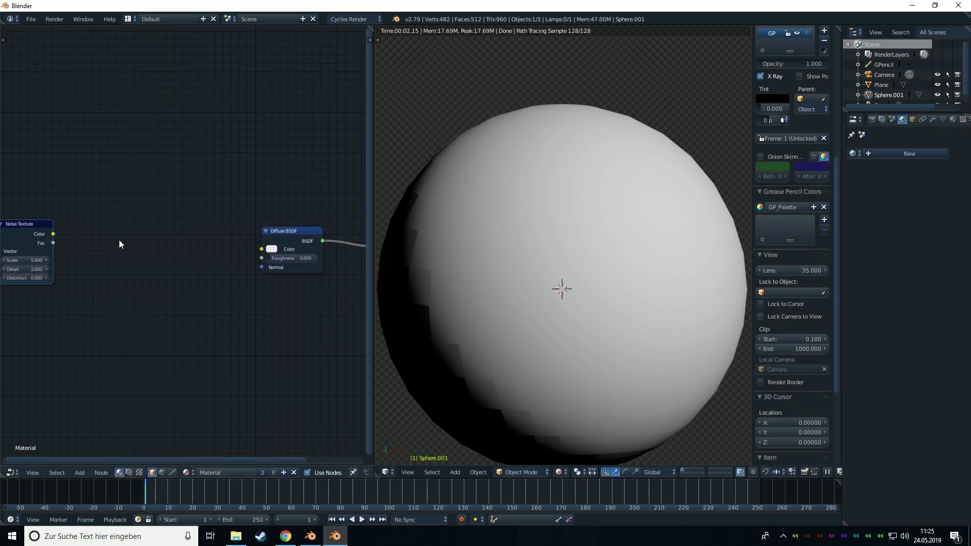
- Add a ColorRamp node, linking the Noise Texture's Color to its Fac and its Color output to the Diffuse BSDF's Color
key("shift+a")
left_click(120, 239)
type("color")
key("Return")
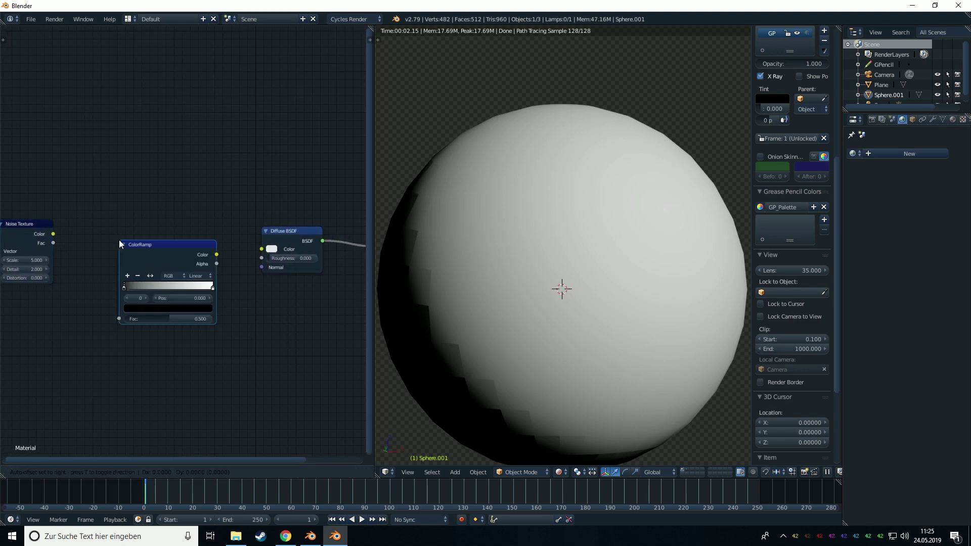
left_click(93, 197)
left_click_drag(54, 234, 93, 276)
left_click_drag(191, 211, 261, 250)
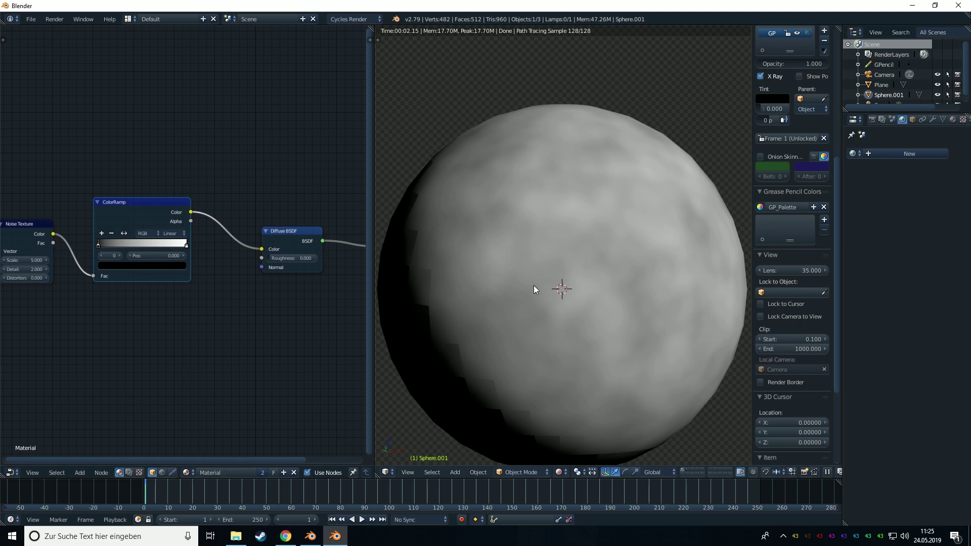
- Set the ColorRamp's black stop to about 0.305 and white stop to 0.645, and the Noise Texture's scale to 17.900
left_click_drag(98, 244, 129, 250)
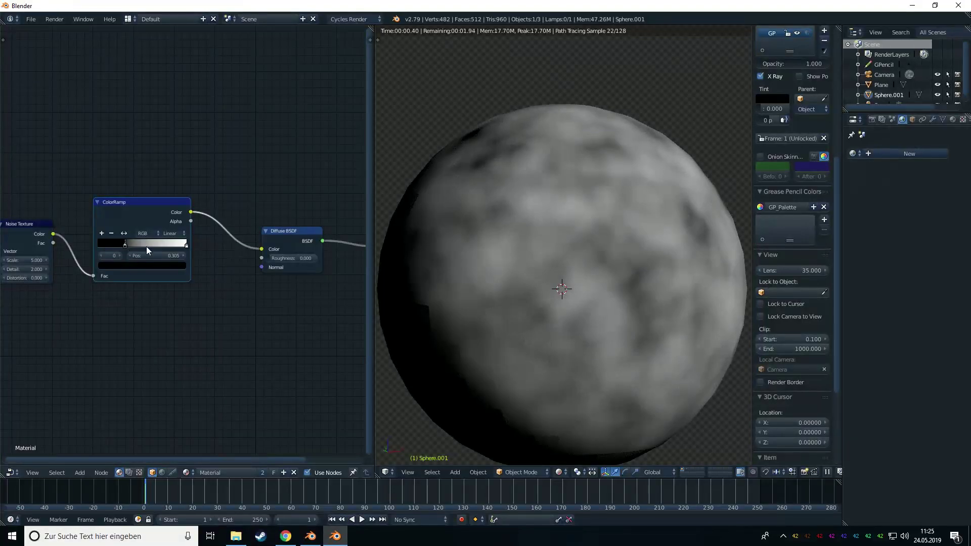
left_click_drag(186, 245, 147, 252)
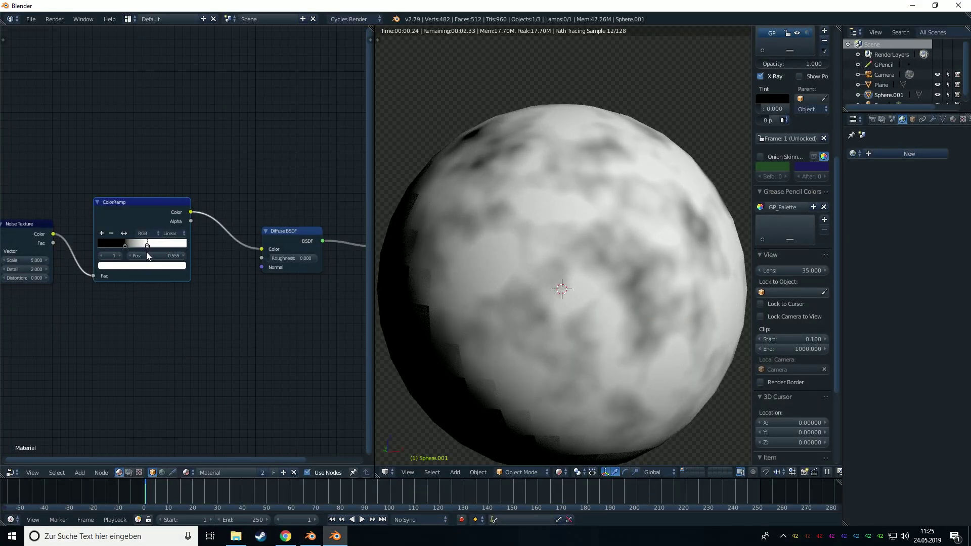
left_click_drag(24, 260, 36, 260)
left_click_drag(146, 250, 155, 247)
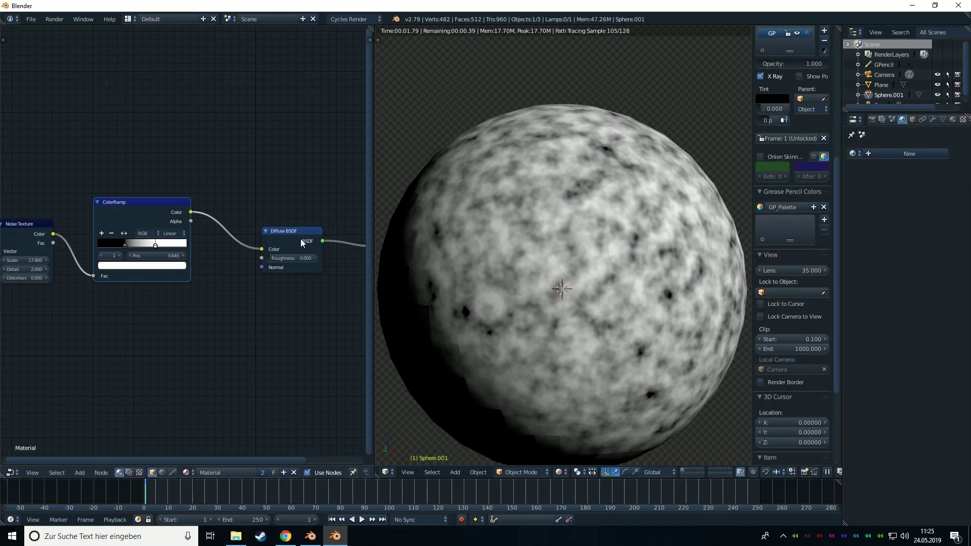
- Move the ColorRamp link from the Diffuse BSDF's Color input to its Normal input
middle_click_drag(298, 239, 207, 242)
left_click_drag(199, 246, 198, 272)
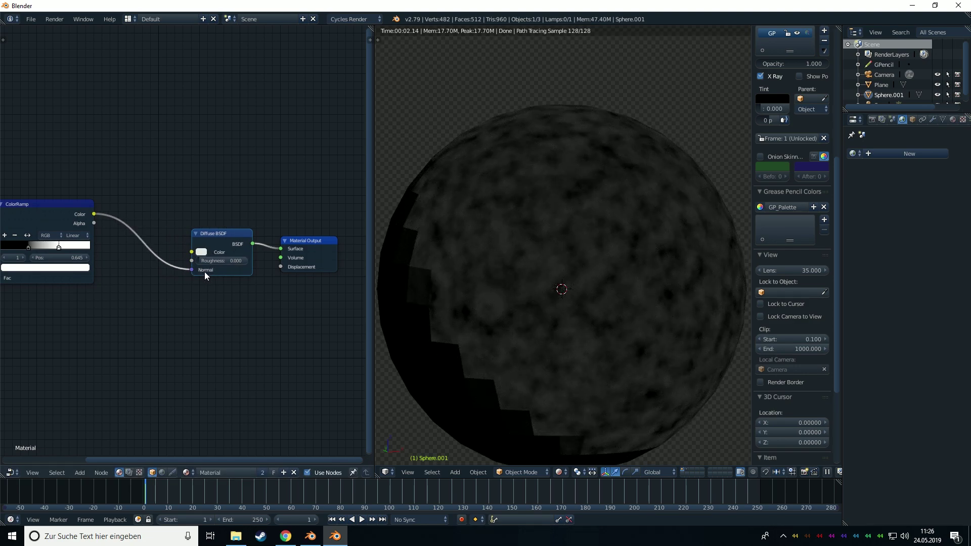
- Move the Noise Texture and ColorRamp nodes farther from the Diffuse BSDF and add a Bump node in between
scroll(273, 293, "down", 4)
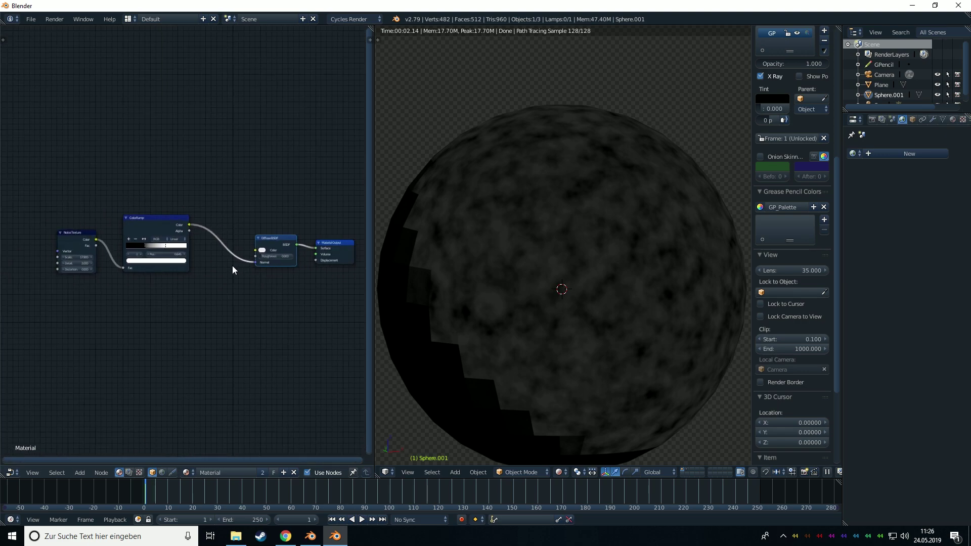
key("g")
left_click(124, 292)
key("shift+a")
left_click(128, 292)
type("bu")
key("Down")
key("Return")
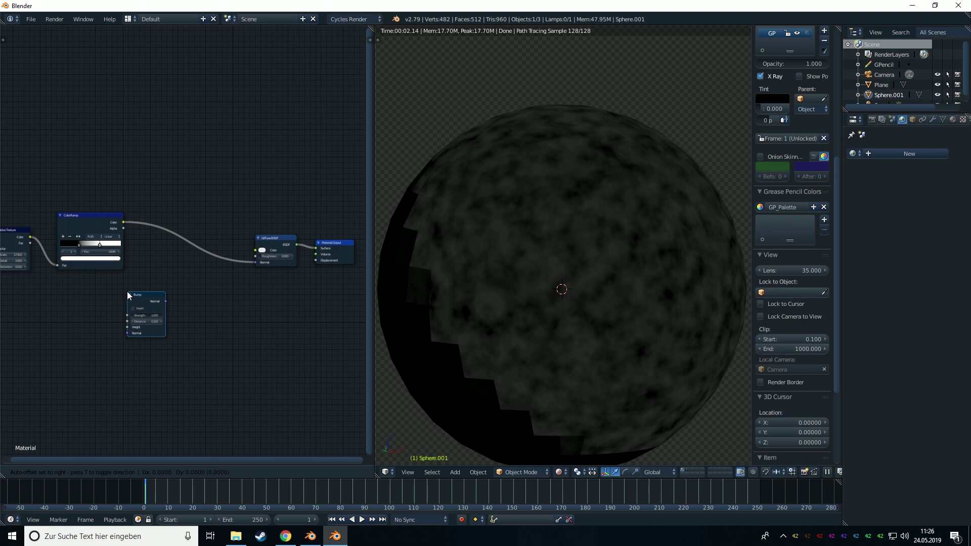
left_click(163, 264)
- Connect the ColorRamp's Color to the Bump node's Height, and the Bump's Normal output to the Diffuse BSDF's Normal
scroll(110, 261, "up", 2)
left_click_drag(105, 179, 167, 304)
middle_click_drag(261, 310, 220, 350)
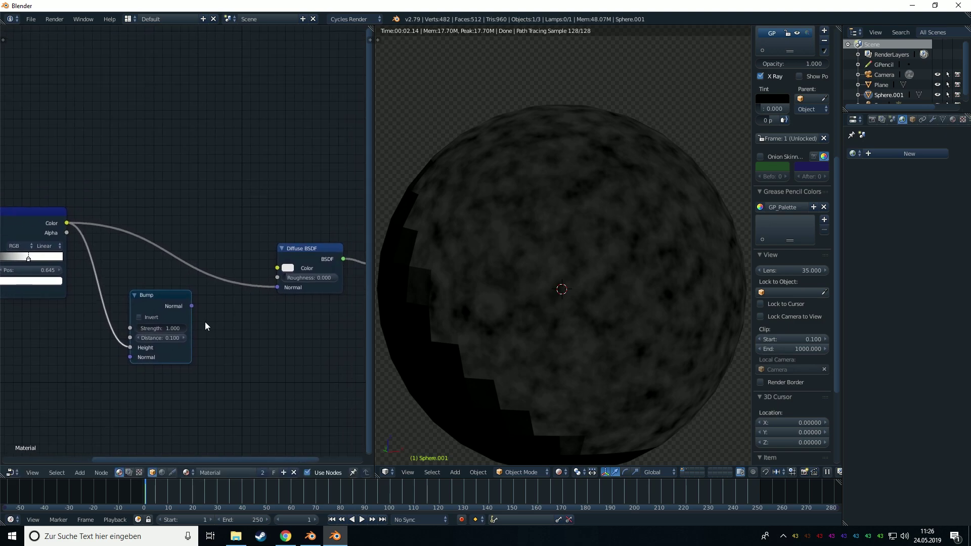
left_click_drag(192, 305, 283, 287)
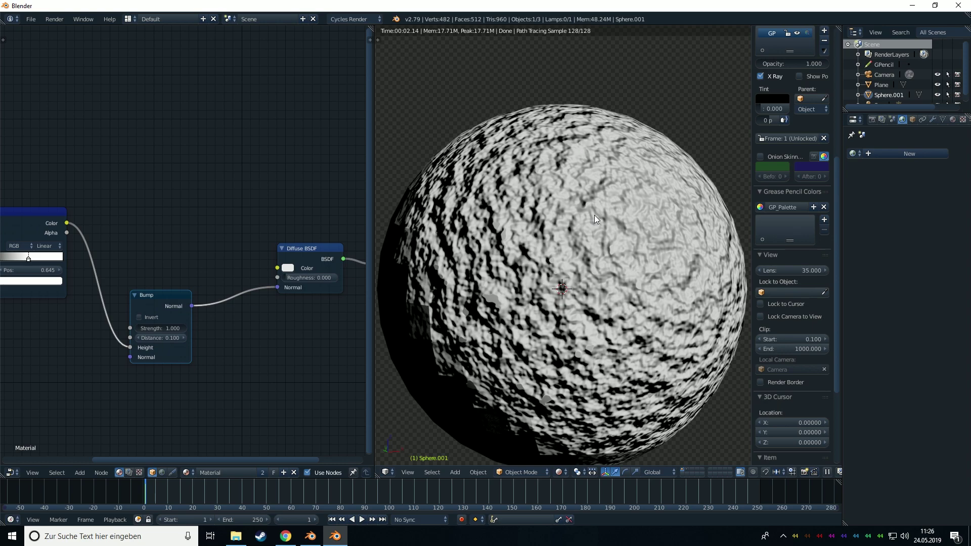
- Set the Bump node's strength to 0.282
scroll(593, 214, "down", 2)
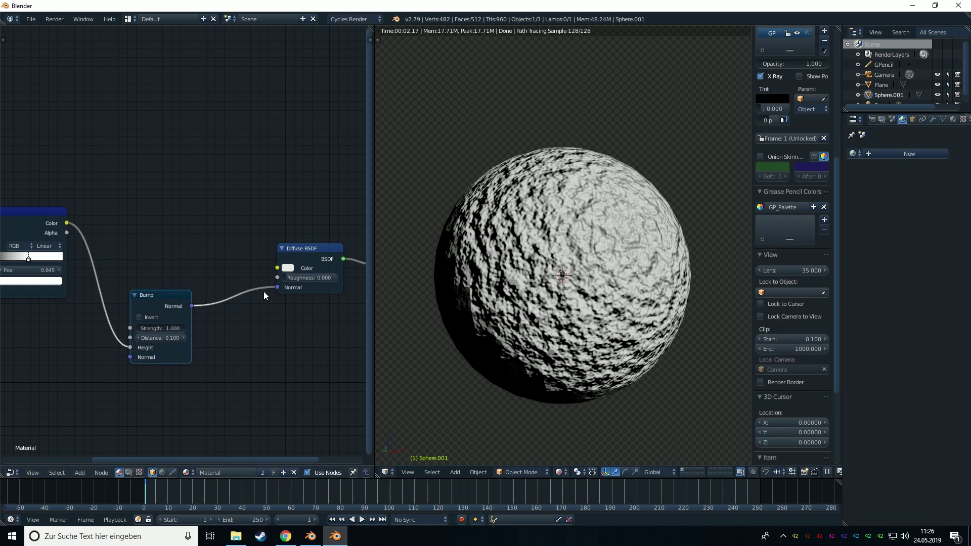
left_click_drag(177, 328, 140, 328)
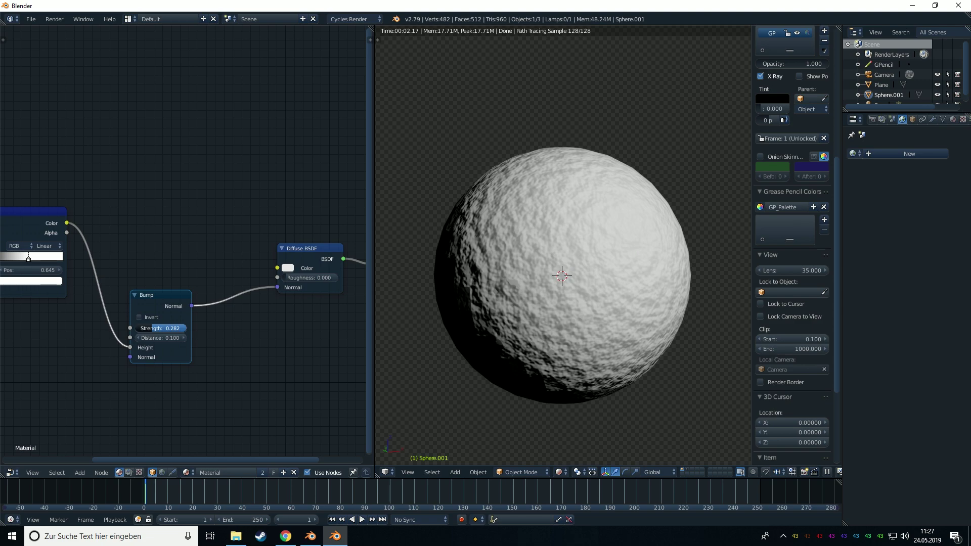
scroll(176, 372, "down", 3)
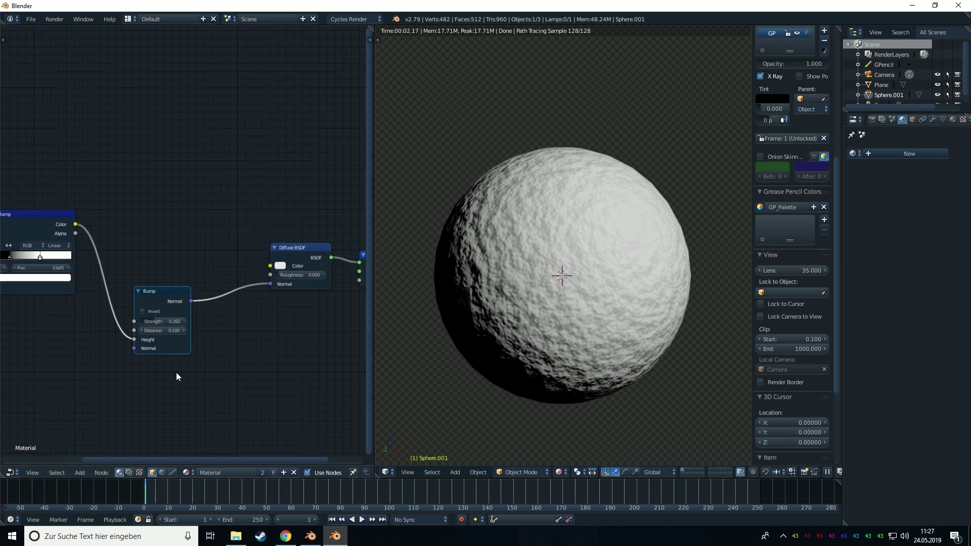
middle_click_drag(134, 338, 143, 338)
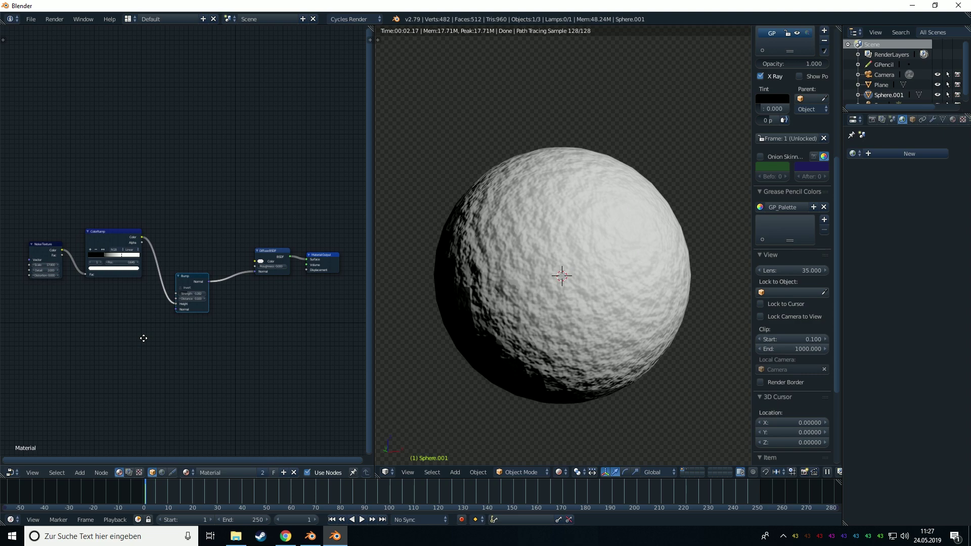
left_click_drag(18, 147, 288, 361)
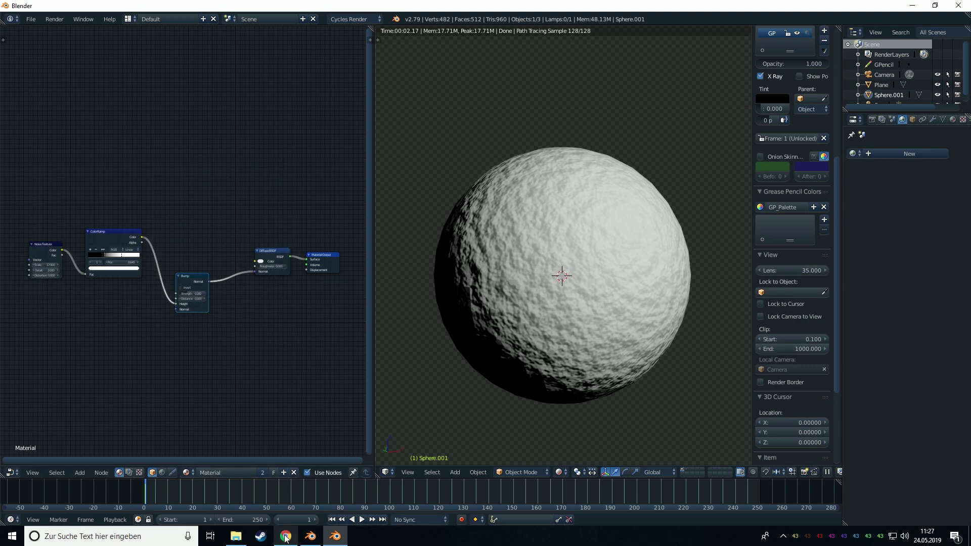
- Switch to the Poliigon page in Chrome, close the Bricks 01 details and browse the free textures
mouse_move(285, 536)
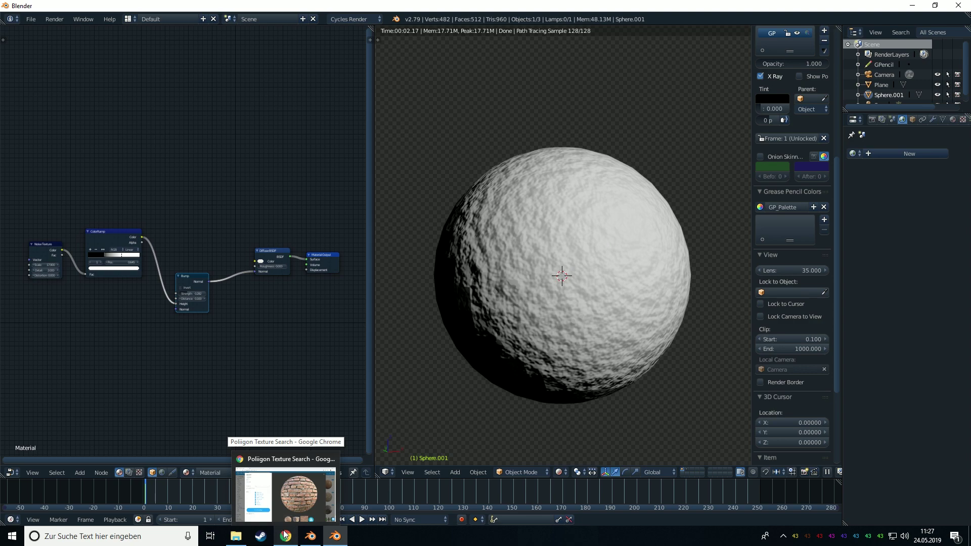
left_click(289, 491)
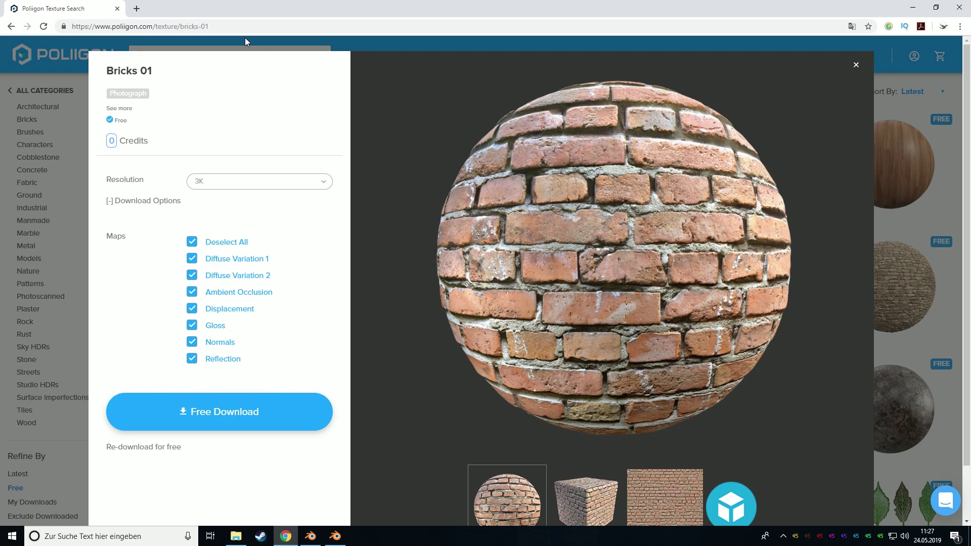
left_click(941, 213)
scroll(408, 434, "down", 3)
scroll(407, 433, "down", 4)
scroll(415, 448, "up", 8)
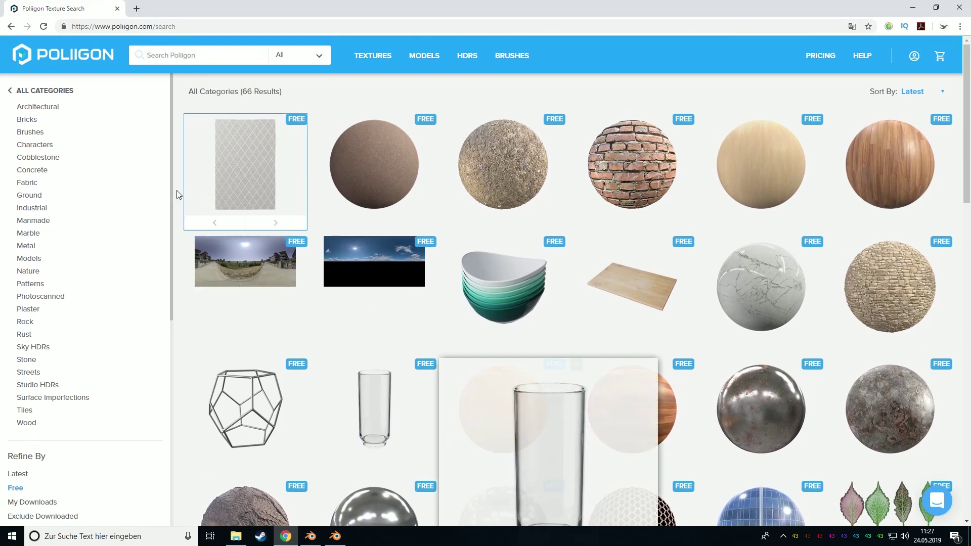
- Open the Bricks 01 texture's details with its download options and maps
mouse_move(268, 216)
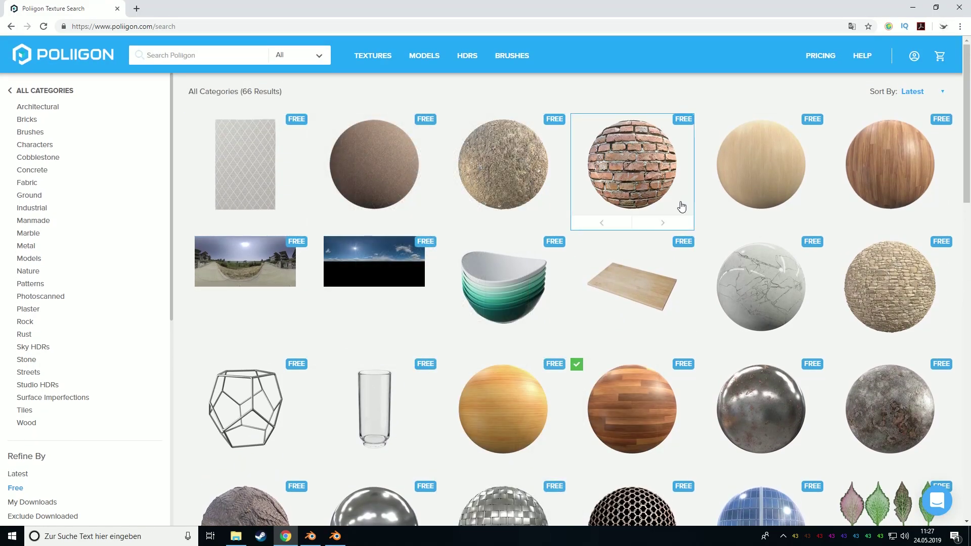
mouse_move(639, 217)
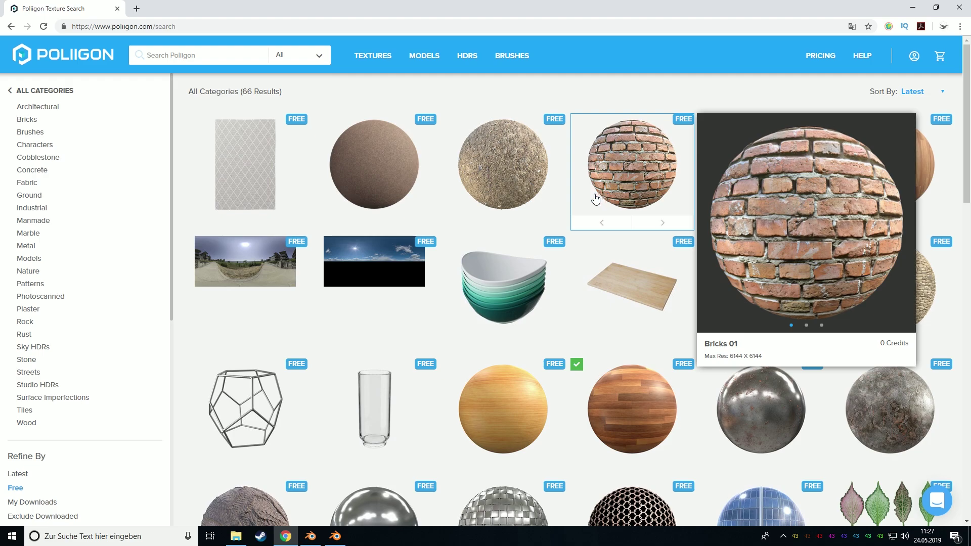
left_click(638, 177)
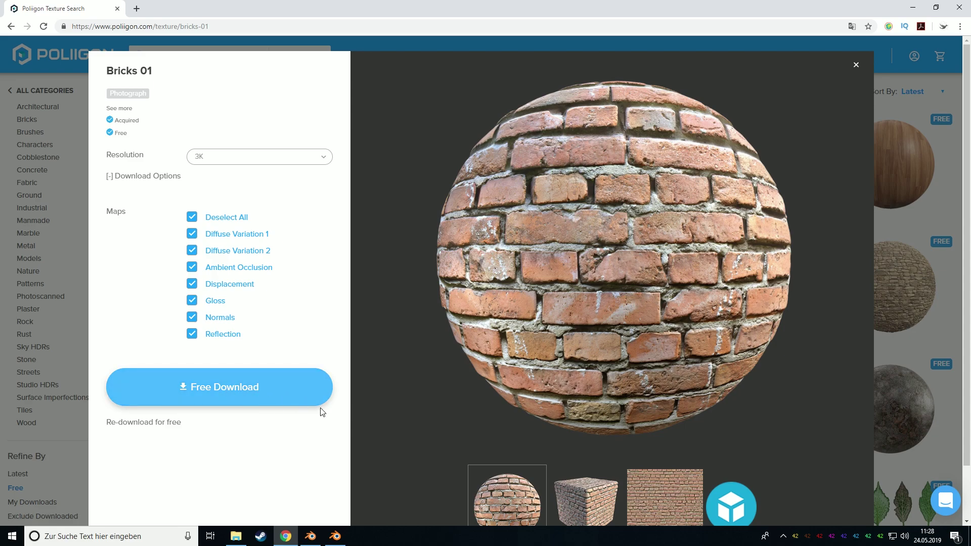
- Switch to File Explorer and select the Bricks01 folder in the Textures directory
left_click(236, 535)
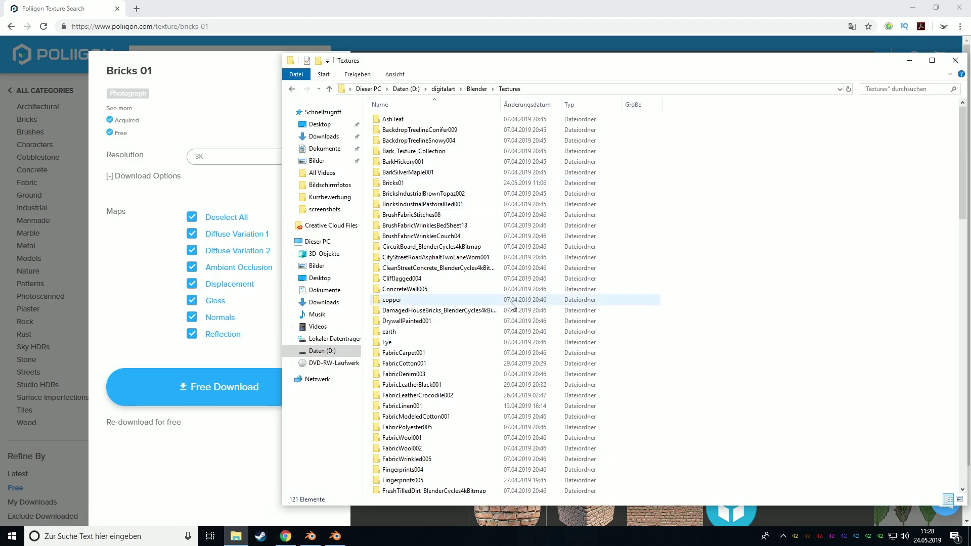
scroll(494, 362, "up", 4)
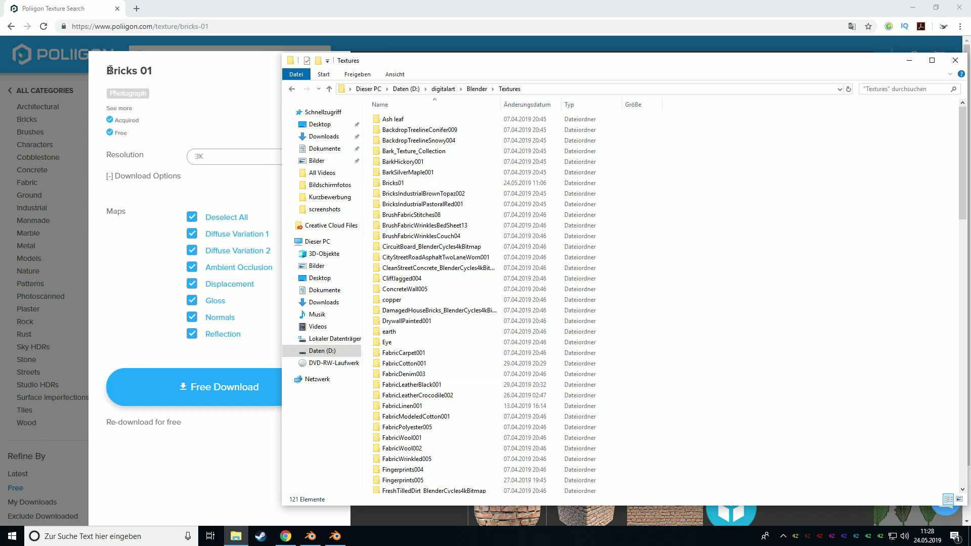
left_click(403, 185)
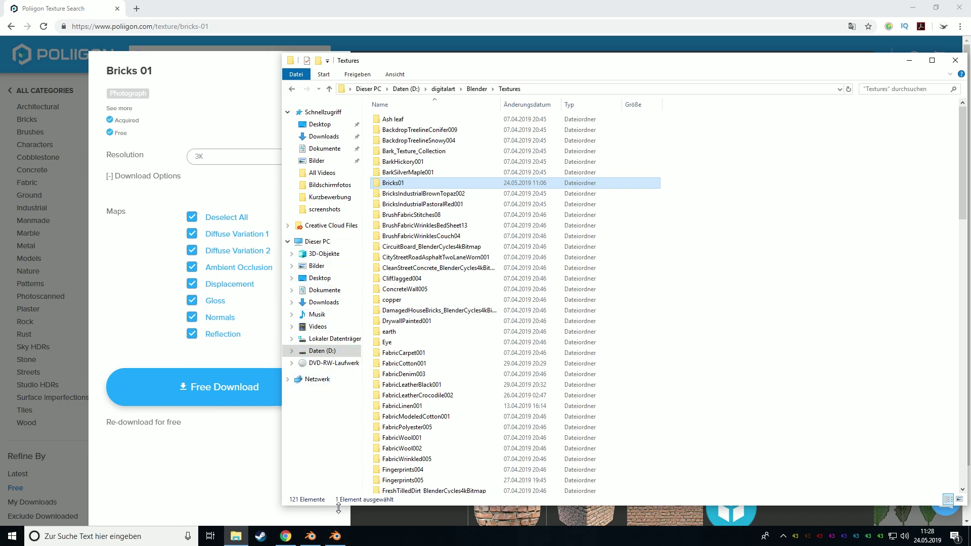
- Switch back to the Blender 2.79 window, search the add-ons for "polii", and view the Poliigon Material Converter's details
mouse_move(334, 539)
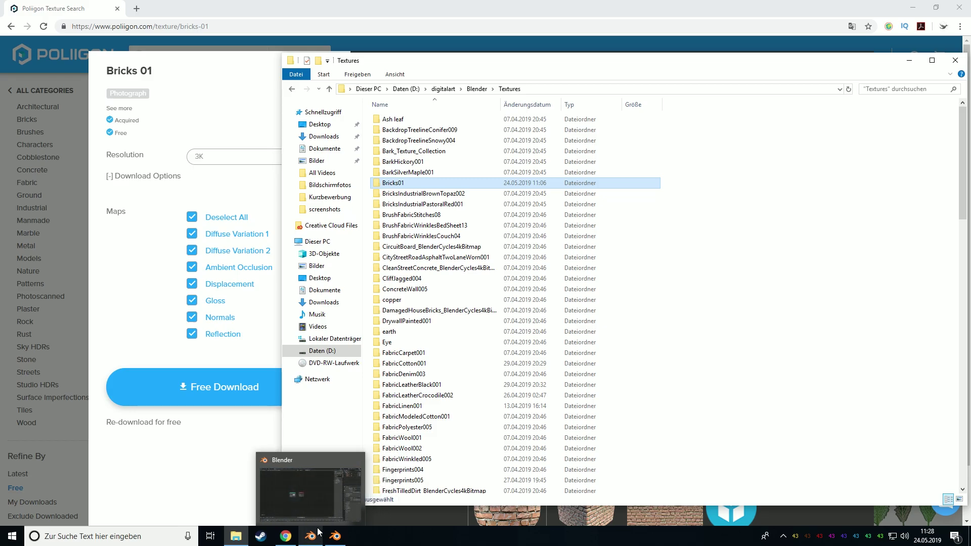
left_click(310, 494)
left_click(335, 536)
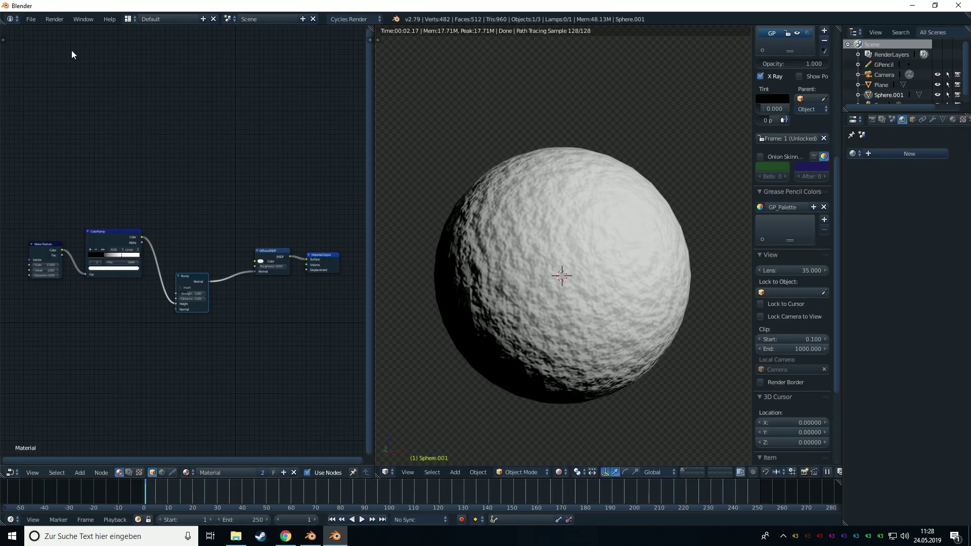
left_click(39, 20)
left_click(50, 130)
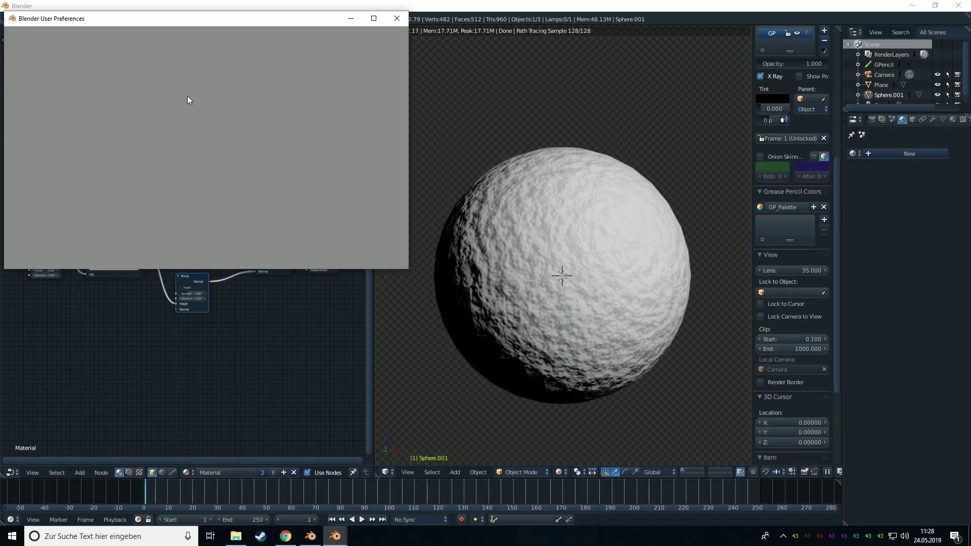
left_click(48, 54)
type("polii")
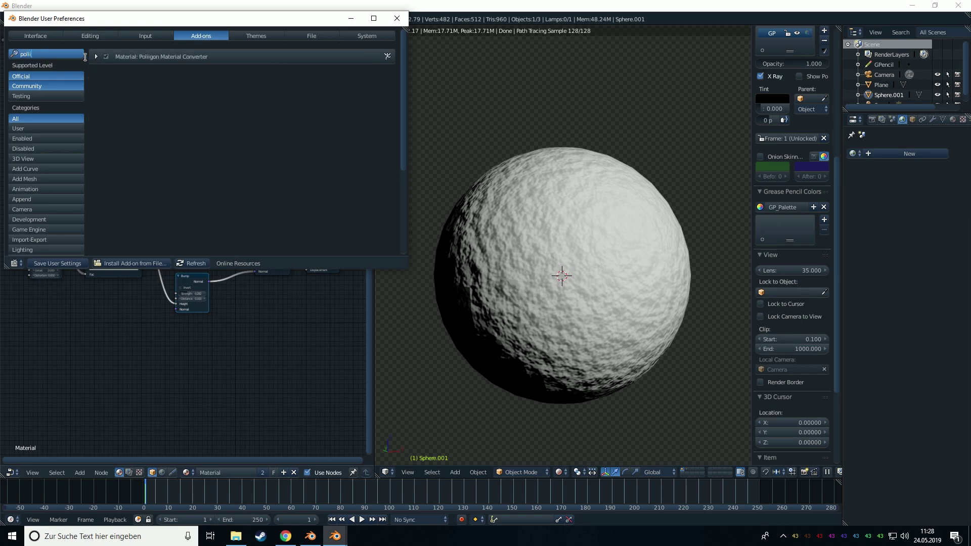
left_click(96, 56)
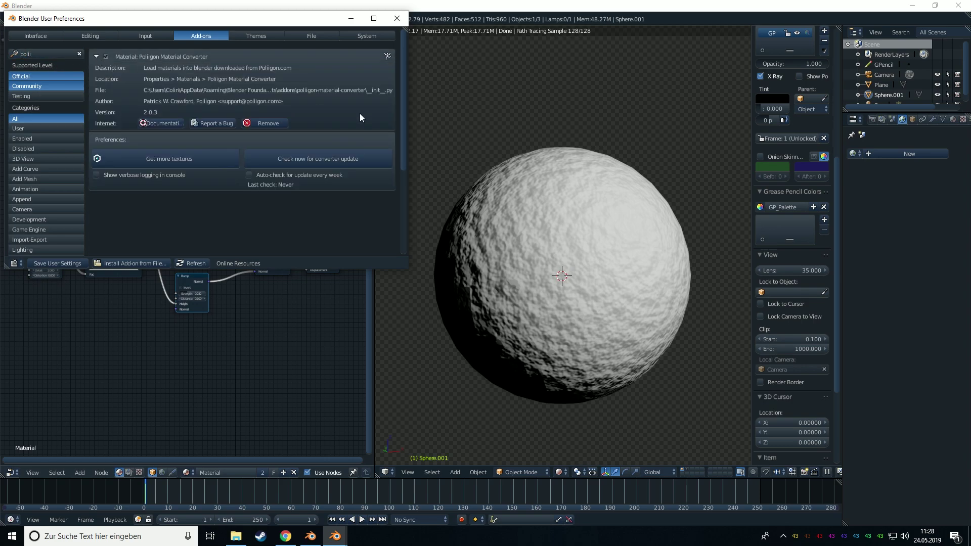
left_click(399, 18)
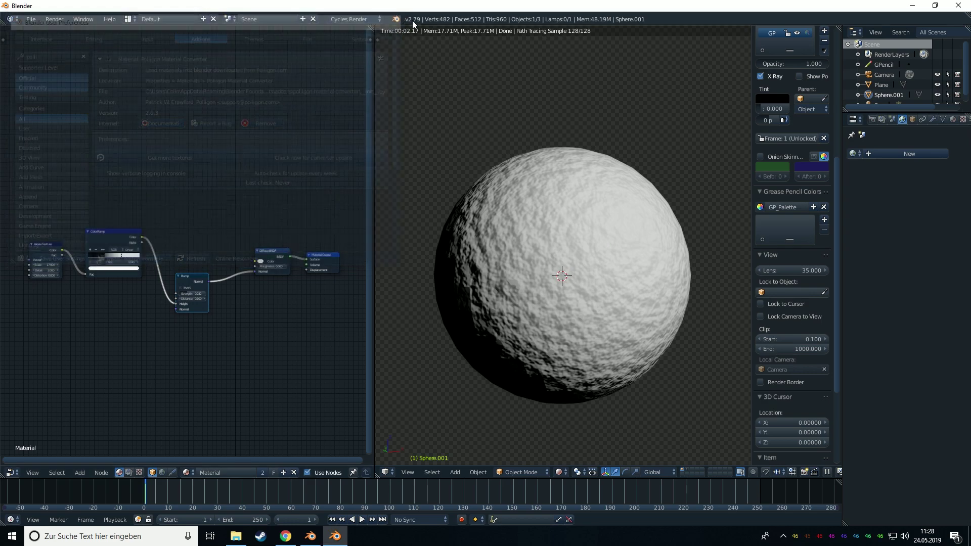
- Set the Poliigon Material Converter's textures folder to the 3K folder under Bricks01\REGULAR in the Textures directory
left_click(953, 120)
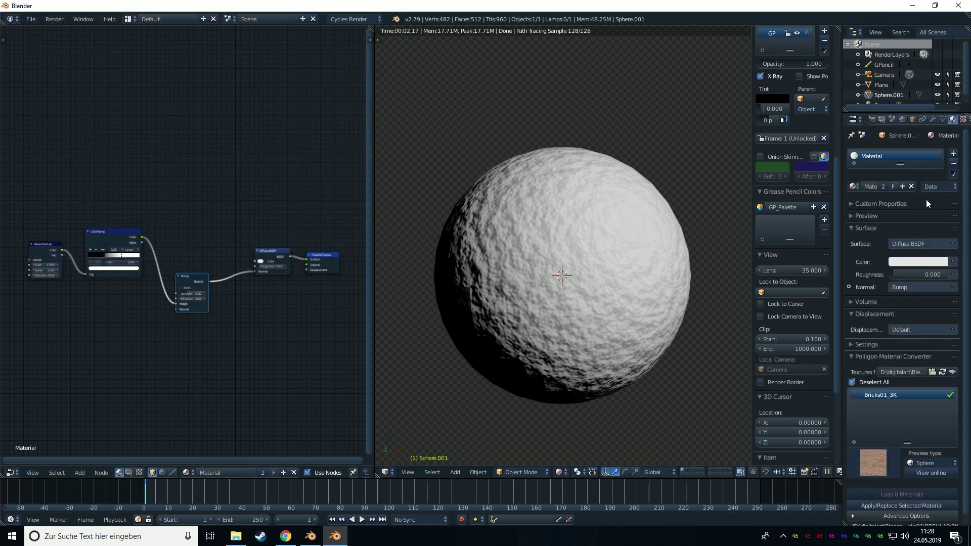
scroll(920, 419, "down", 1)
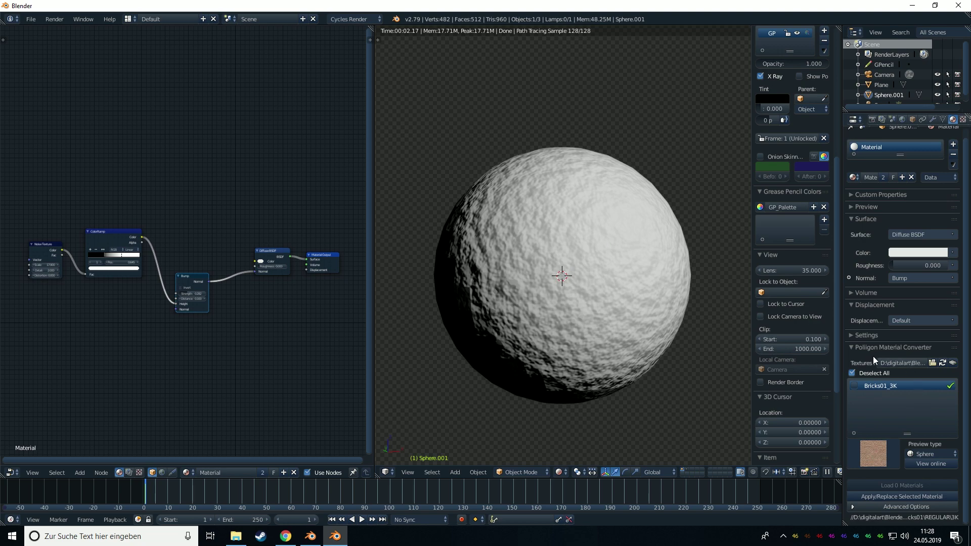
left_click(933, 365)
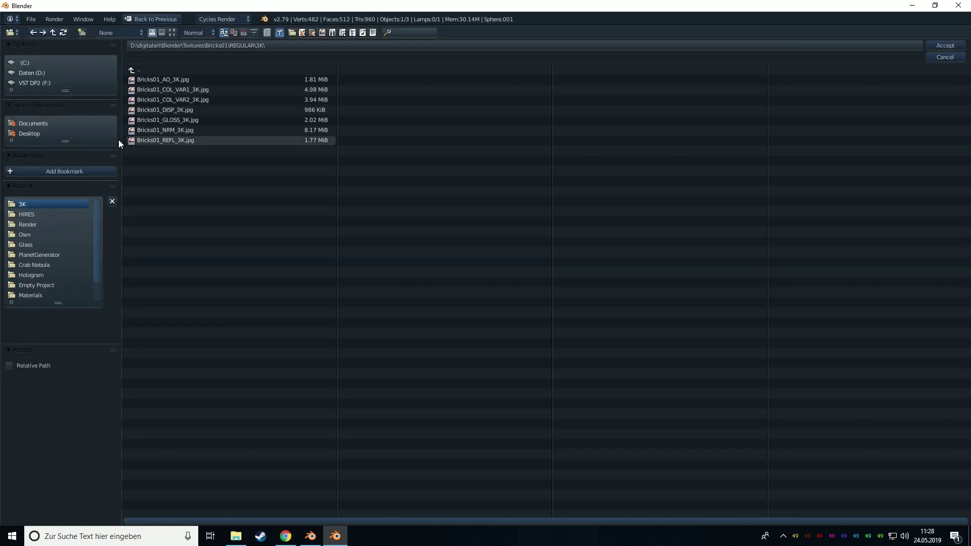
left_click(136, 69)
left_click(135, 69)
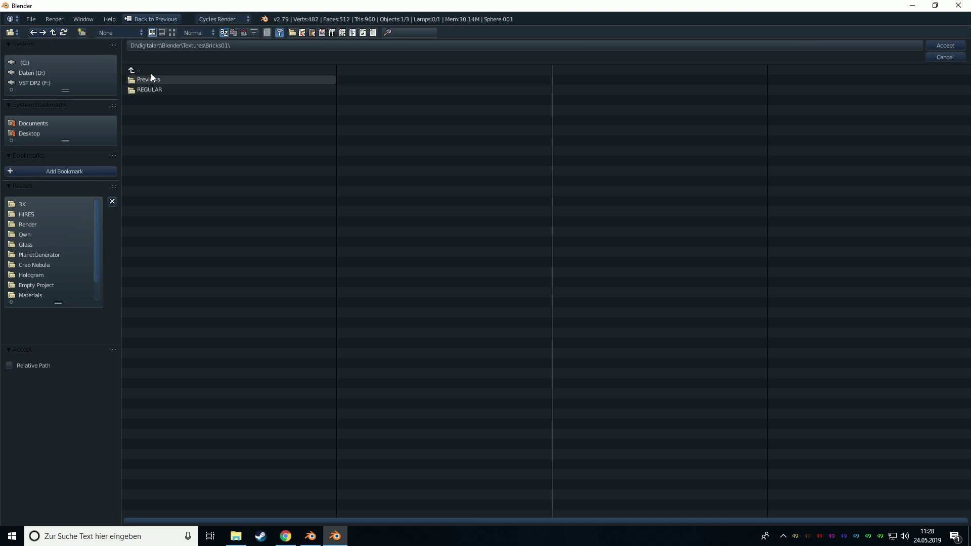
left_click(149, 72)
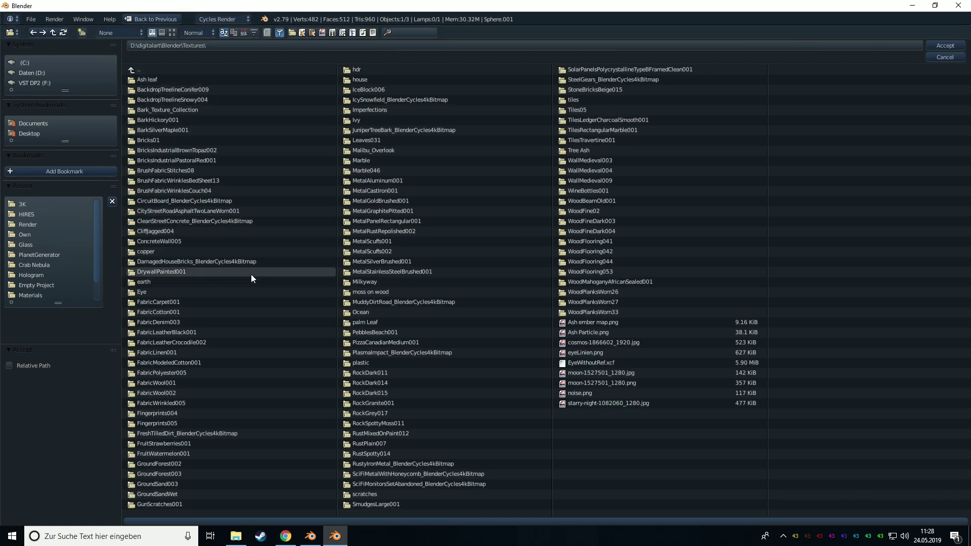
left_click(158, 141)
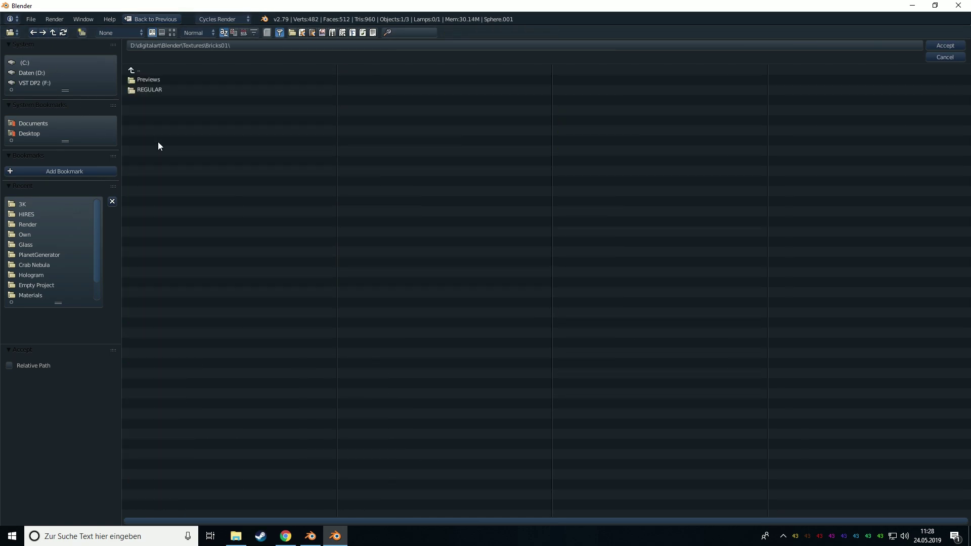
left_click(151, 90)
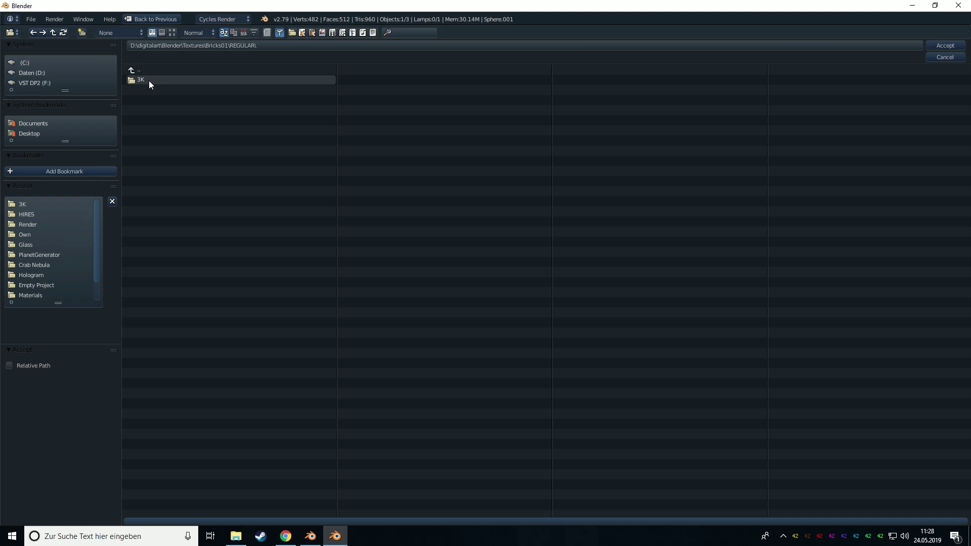
left_click(149, 80)
left_click(950, 48)
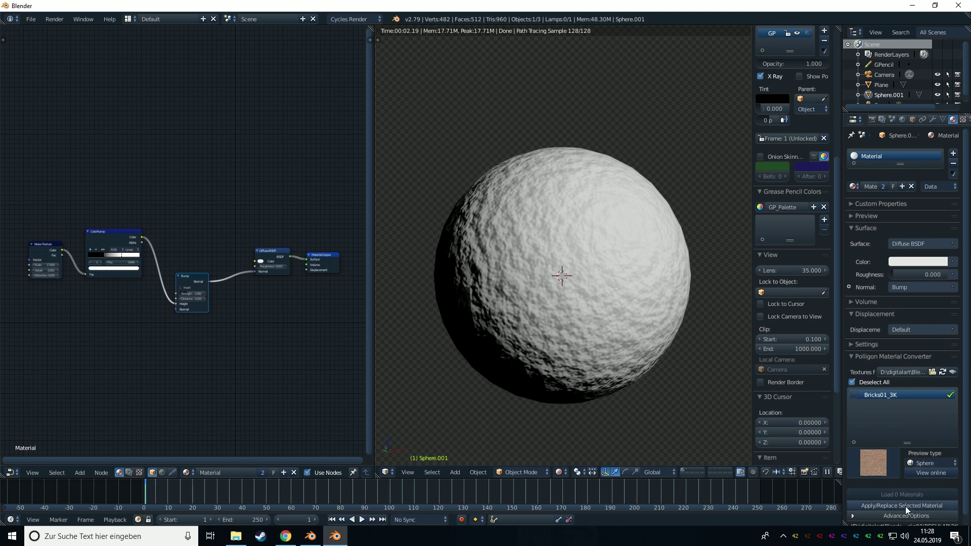
- Load the Bricks01_3K material with the Poliigon Material Converter and assign it to the sphere
scroll(918, 464, "down", 1)
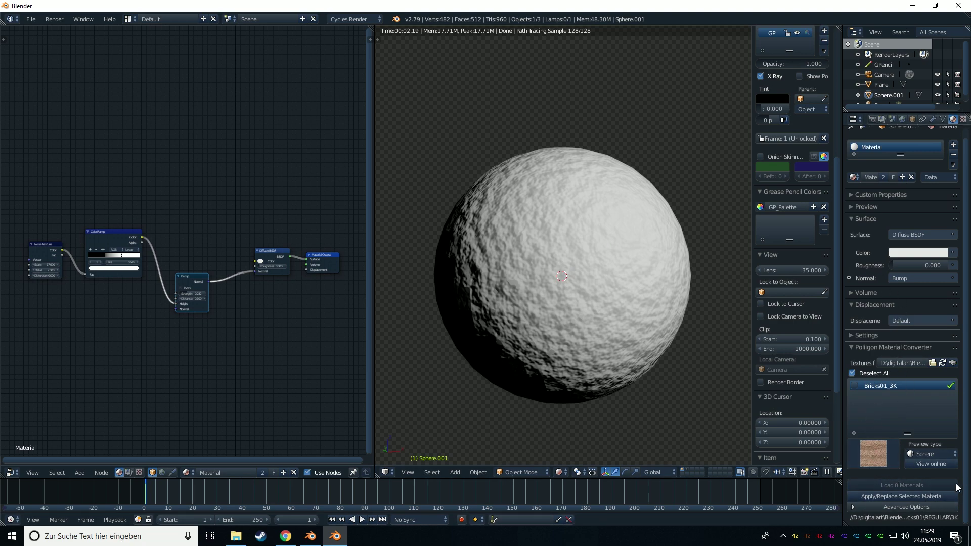
left_click(855, 387)
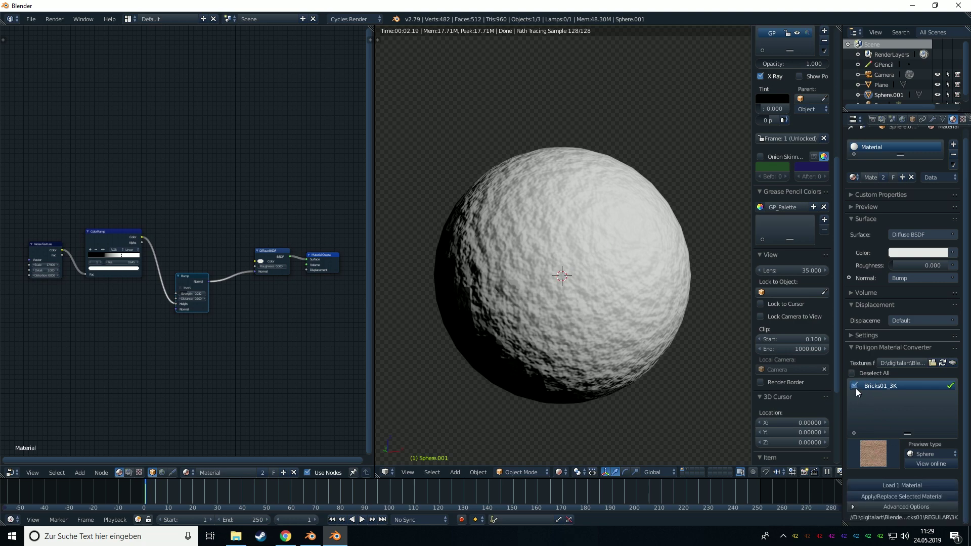
left_click(895, 486)
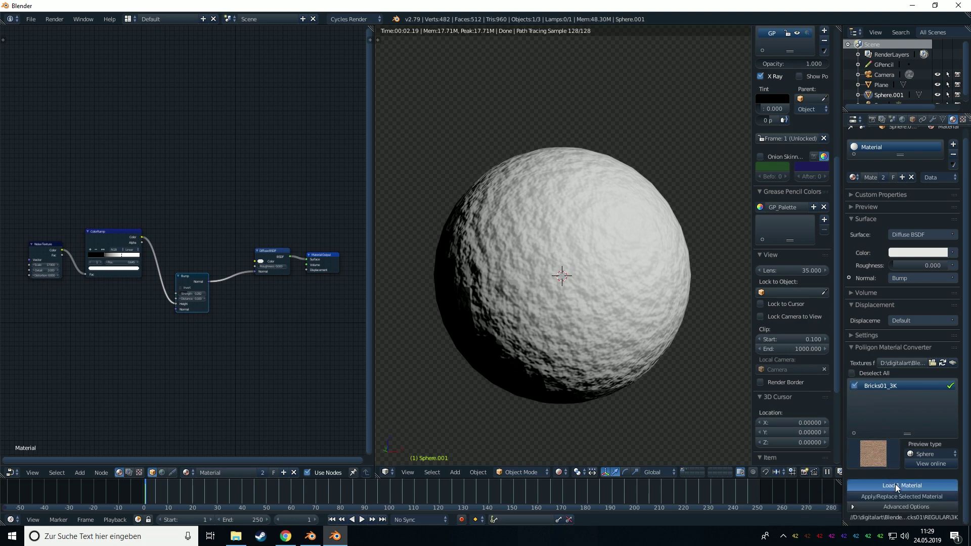
left_click(852, 180)
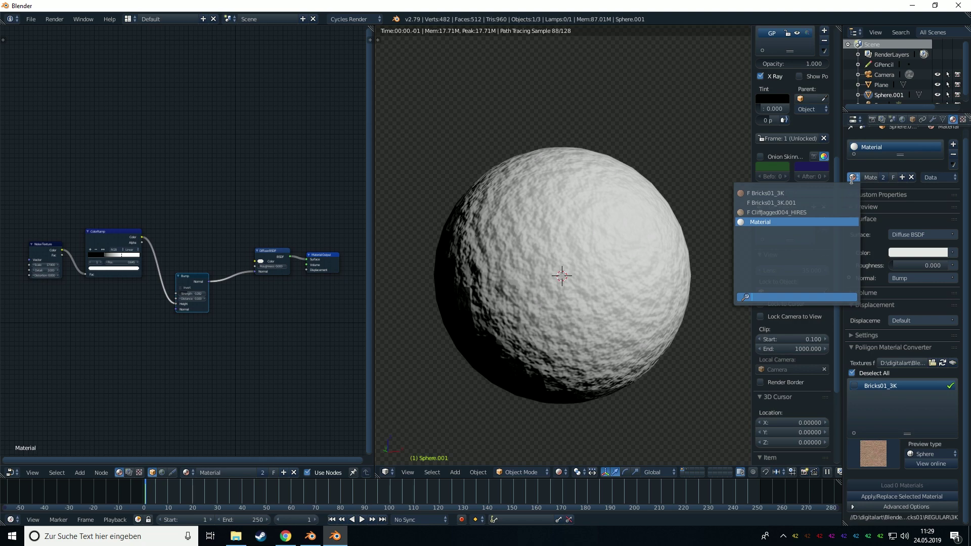
left_click(773, 193)
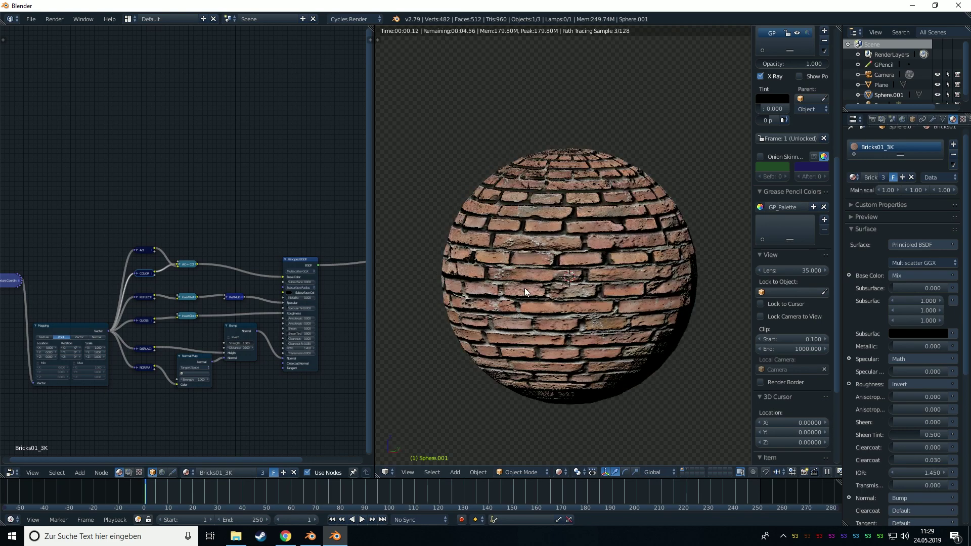
scroll(529, 292, "up", 2)
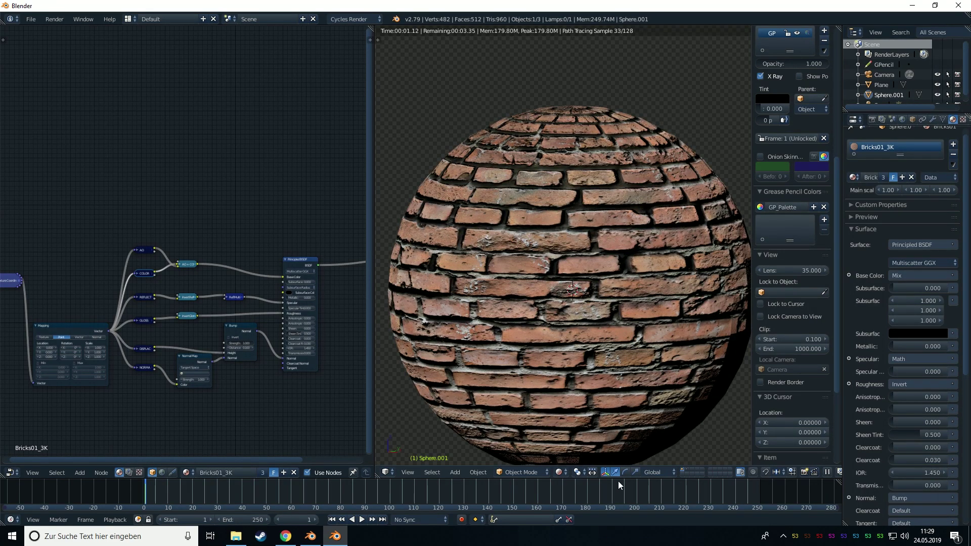
- Show the layer containing the brick plane and examine its surface alongside the Bricks01_3K node setup
left_click(685, 469)
middle_click_drag(558, 336, 581, 336)
scroll(582, 357, "down", 3)
middle_click_drag(342, 330, 265, 304)
scroll(265, 304, "up", 2)
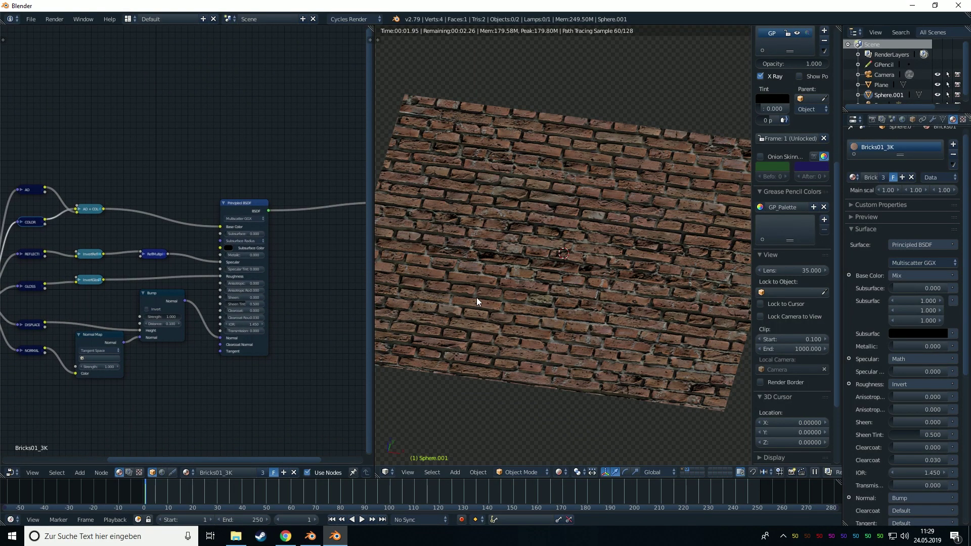
middle_click_drag(544, 253, 435, 269)
scroll(154, 266, "down", 3)
middle_click_drag(153, 267, 195, 264)
scroll(239, 262, "up", 4)
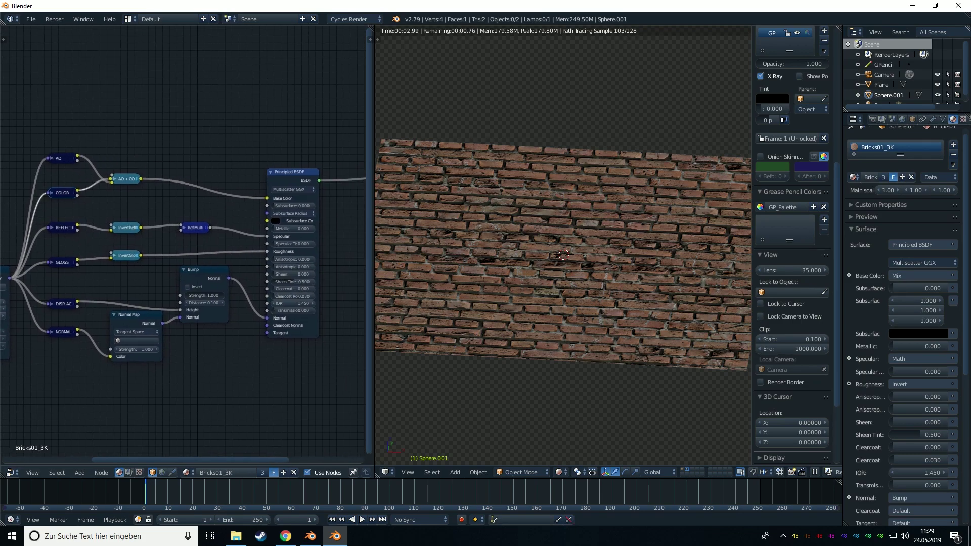
- Disconnect the Bump node from the Principled BSDF's Normal input and inspect the brick plane at a shallow angle
scroll(218, 311, "up", 2)
left_click_drag(297, 347, 281, 343)
scroll(495, 313, "up", 4)
middle_click_drag(496, 317, 505, 283)
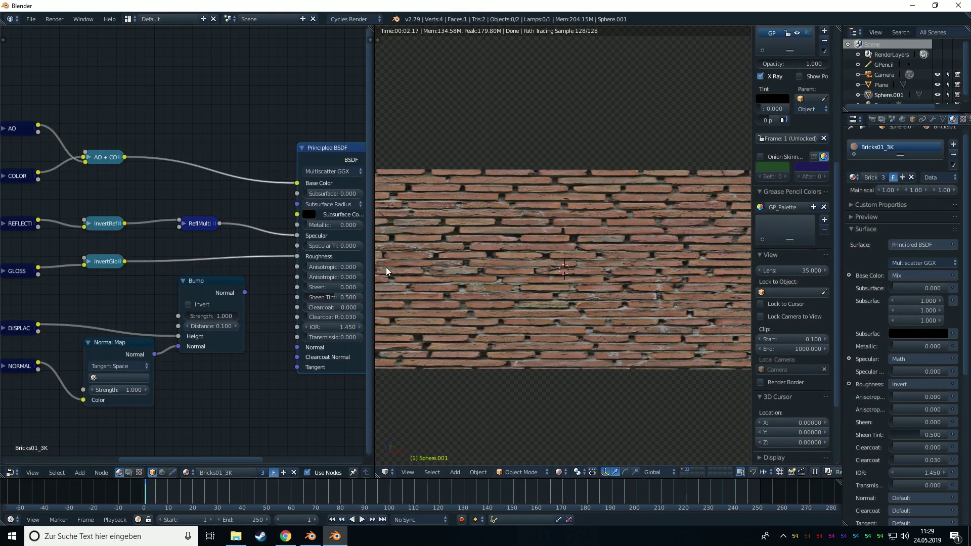
middle_click_drag(384, 266, 409, 305)
- Reconnect the Bump node's output to the Principled BSDF's Normal input and inspect the brick relief from several angles
left_click_drag(244, 292, 298, 347)
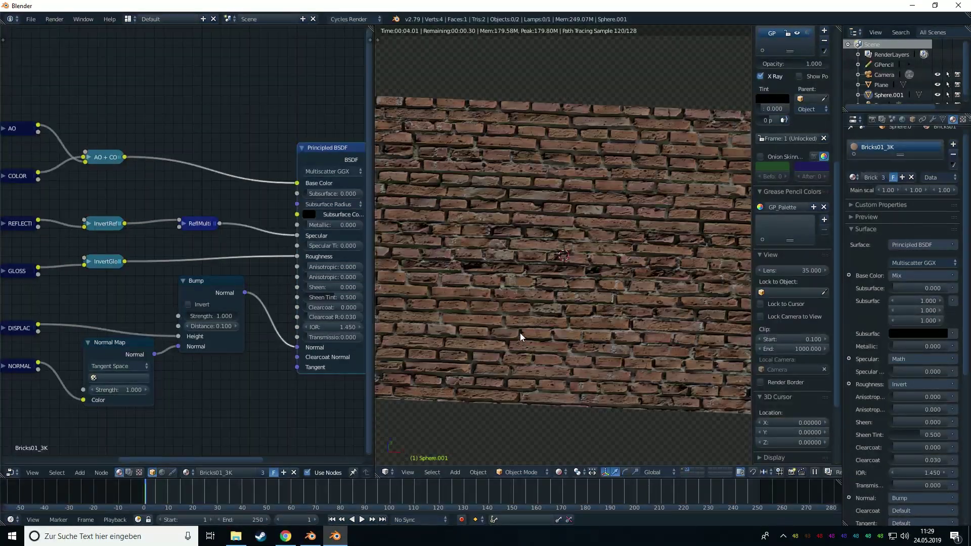
middle_click_drag(521, 332, 544, 303)
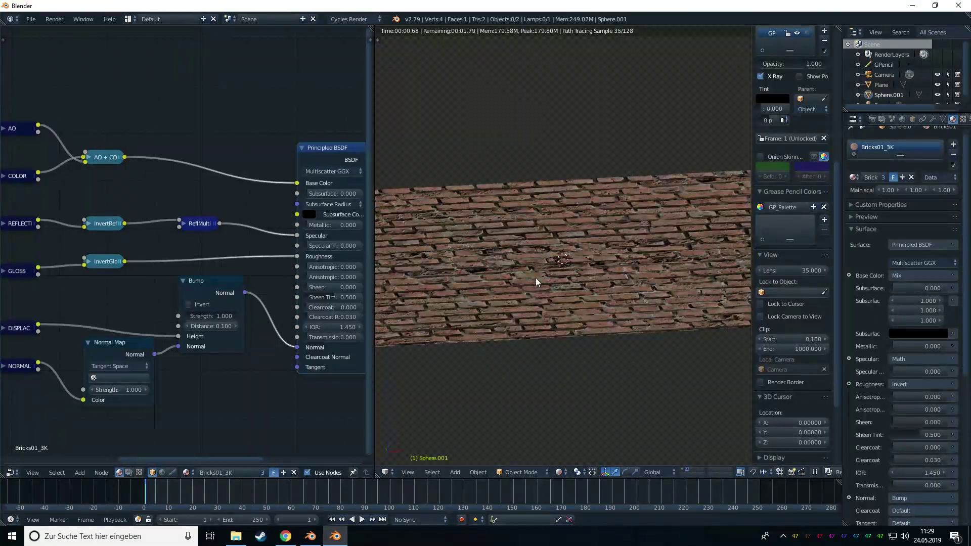
middle_click_drag(463, 278, 451, 332)
- Expand the NORMAL image texture node and widen it to show its settings
middle_click_drag(198, 385, 251, 349)
scroll(251, 348, "down", 1)
left_click(73, 317)
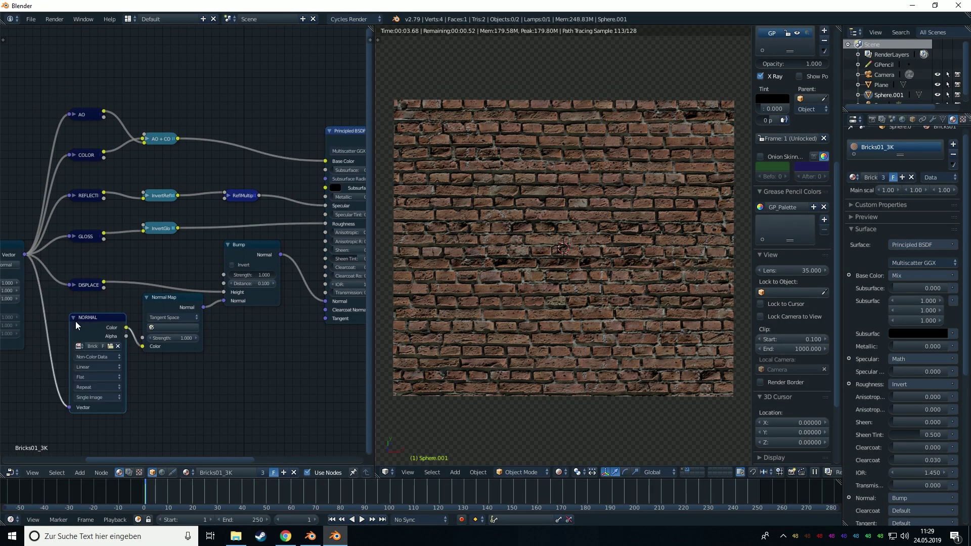
mouse_move(126, 323)
left_mouse_down()
mouse_move(146, 322)
mouse_move(132, 324)
left_mouse_up()
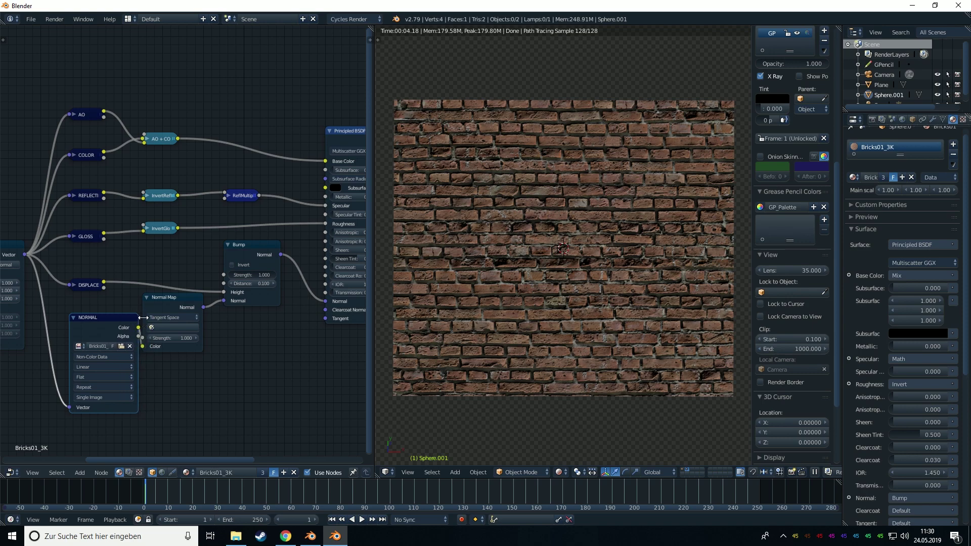
- Connect the Normal Map node directly to the Principled BSDF's Normal input and inspect the bricks up close
left_click(165, 302)
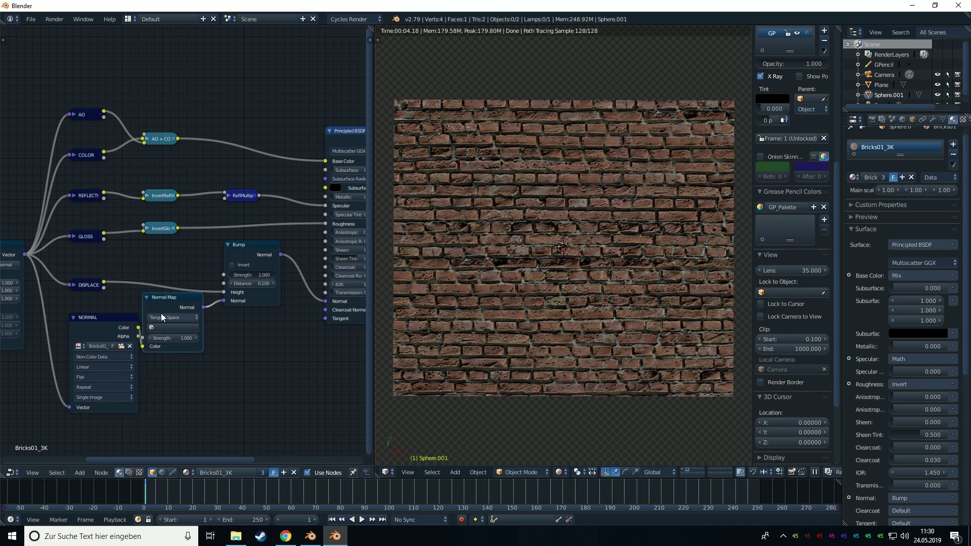
left_click_drag(204, 307, 323, 301)
scroll(563, 323, "up", 4)
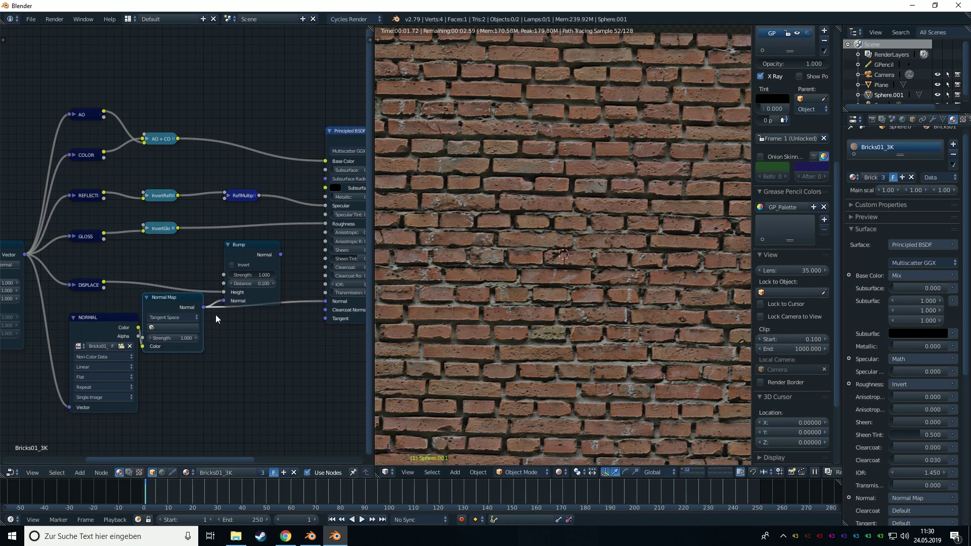
- Select the displacement texture node and link the Bump node's output back to the Principled BSDF's Normal input
left_click(91, 284)
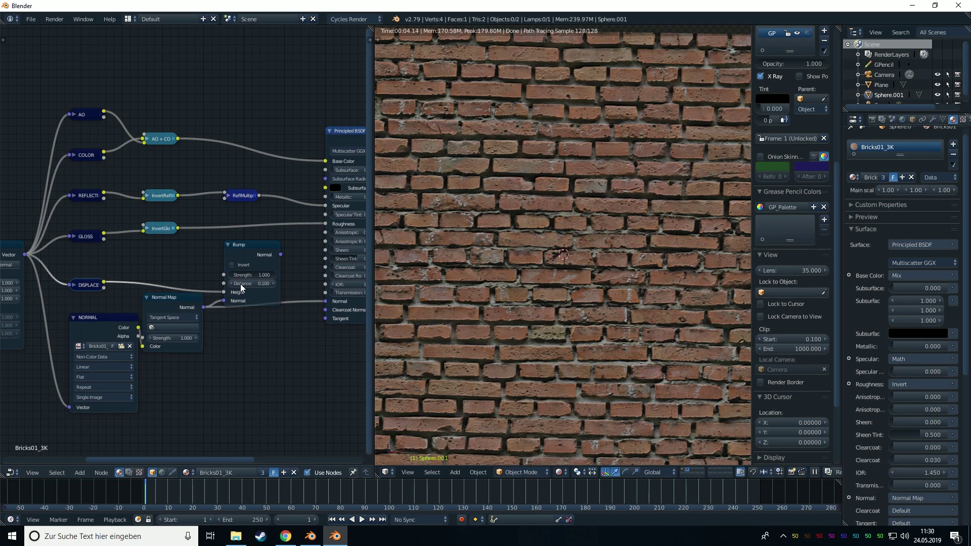
left_click_drag(276, 255, 314, 299)
scroll(517, 344, "down", 3)
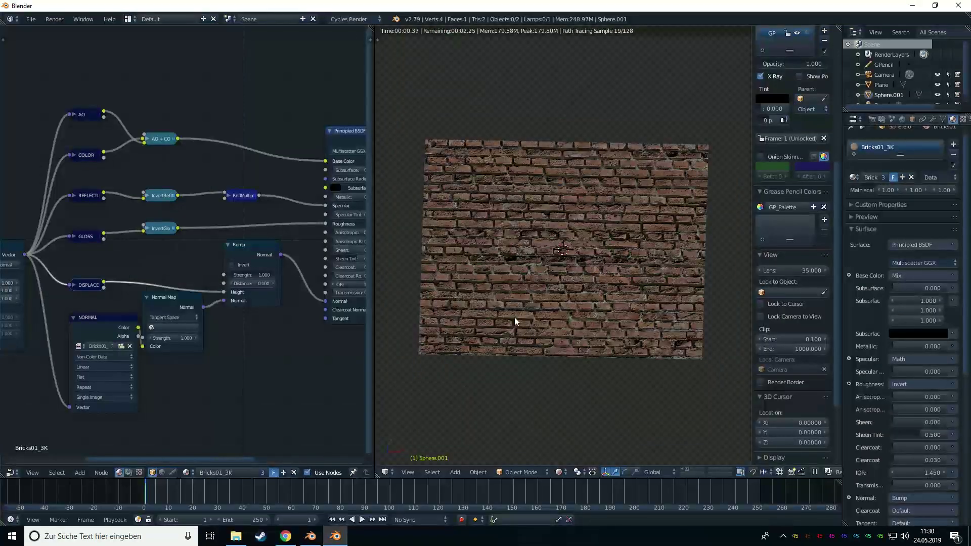
- Set the Bump node's strength to 0.582 and inspect the brick relief up close and from a distance
left_click_drag(255, 275, 236, 275)
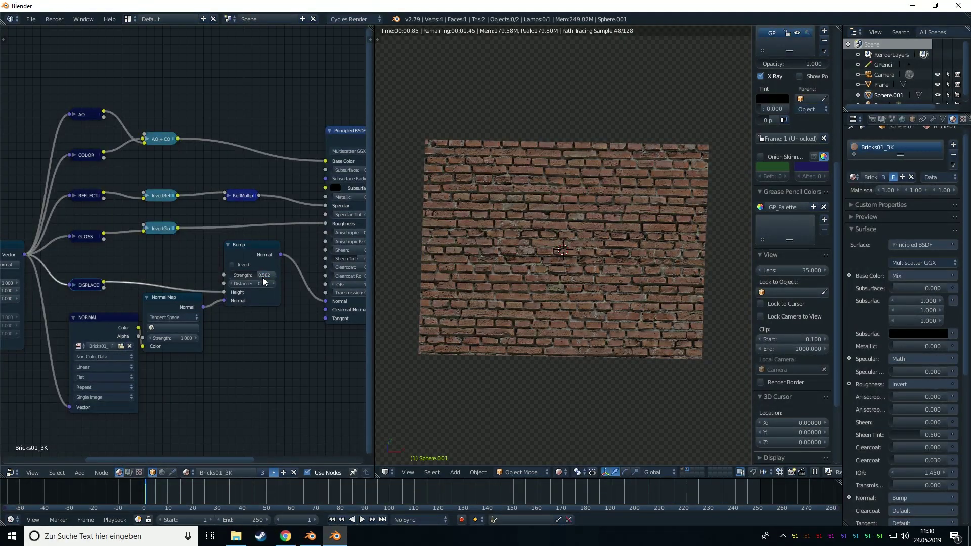
scroll(542, 344, "up", 4)
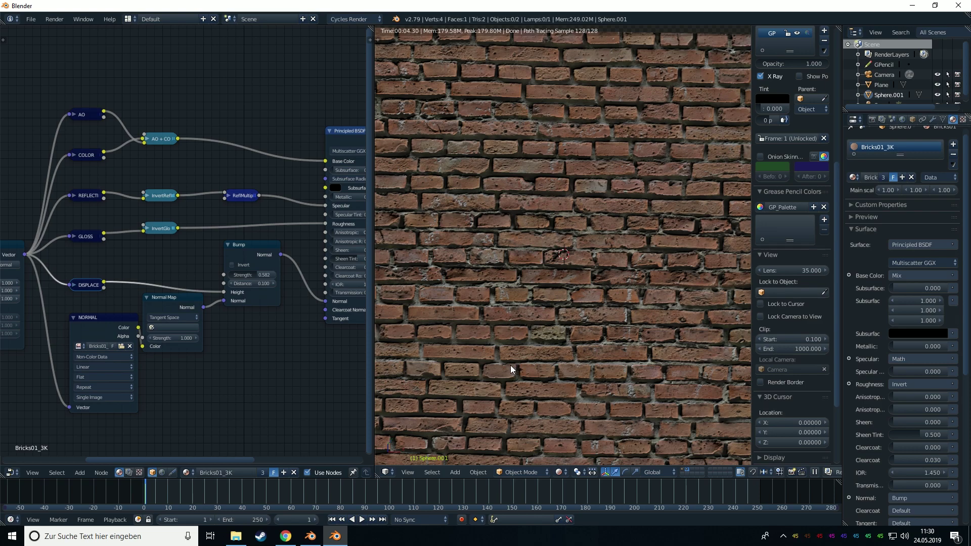
scroll(510, 365, "down", 3)
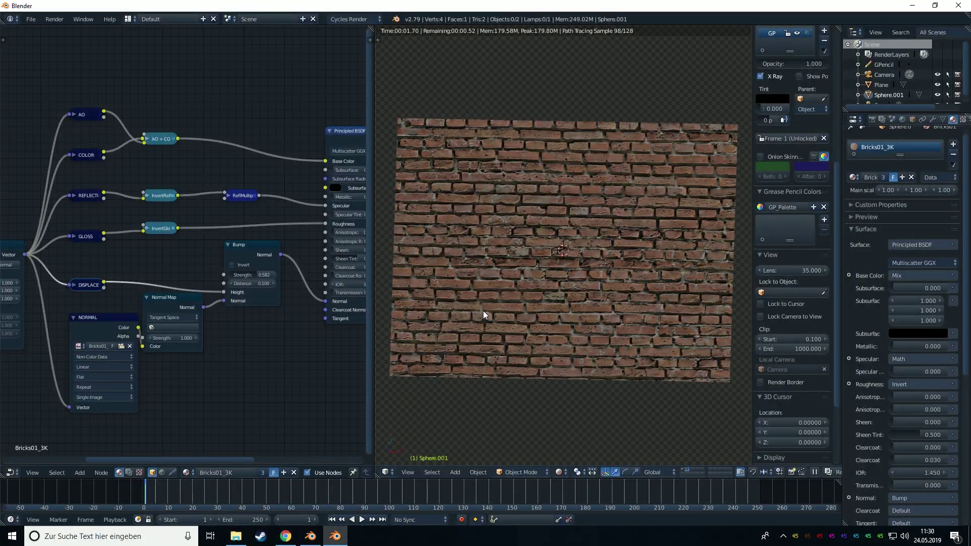